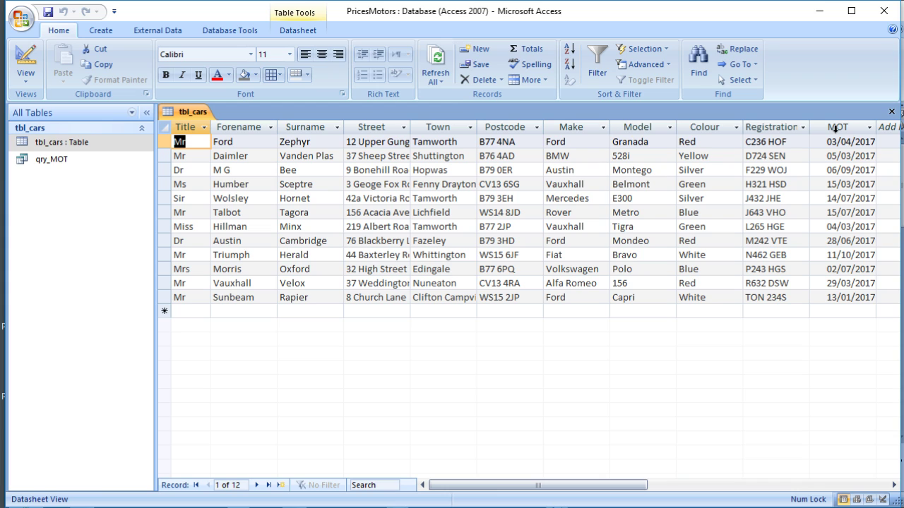
Open the qry_MOT query in Datasheet view to list the three cars due an MOT in July 2017
click(60, 164)
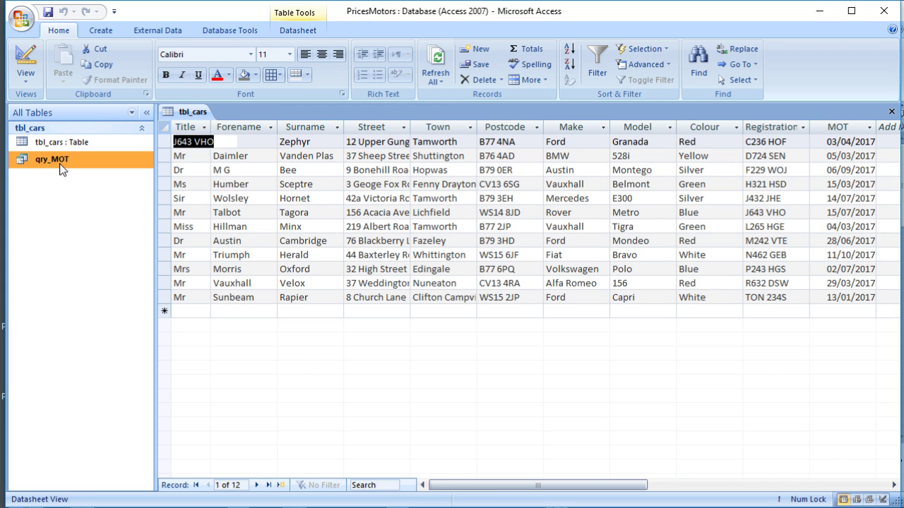
double_click(60, 166)
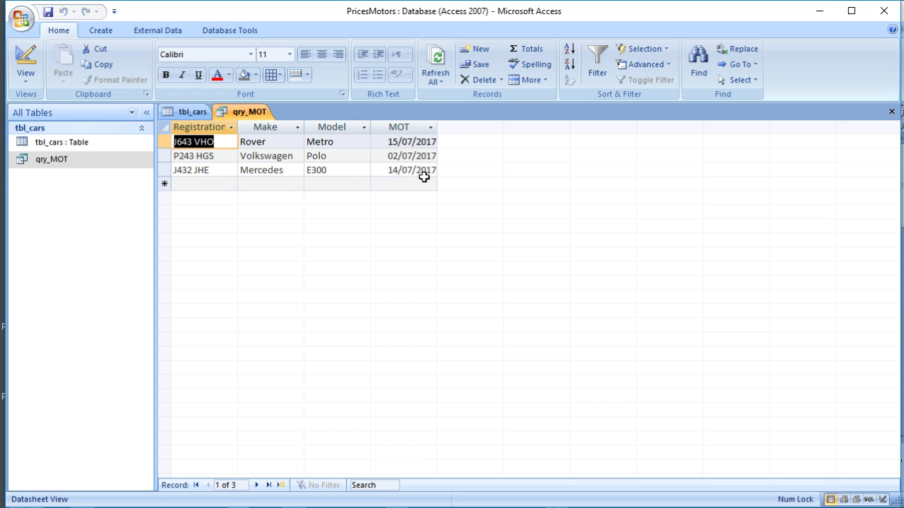
In Design view, add Title, Forename, Surname, Street and Postcode from tbl_cars to the query grid
click(26, 60)
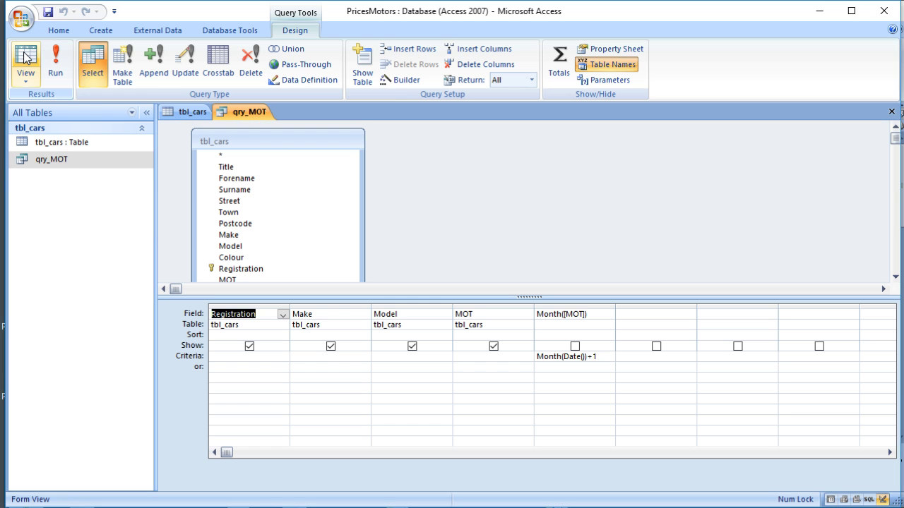
drag(315, 298, 316, 330)
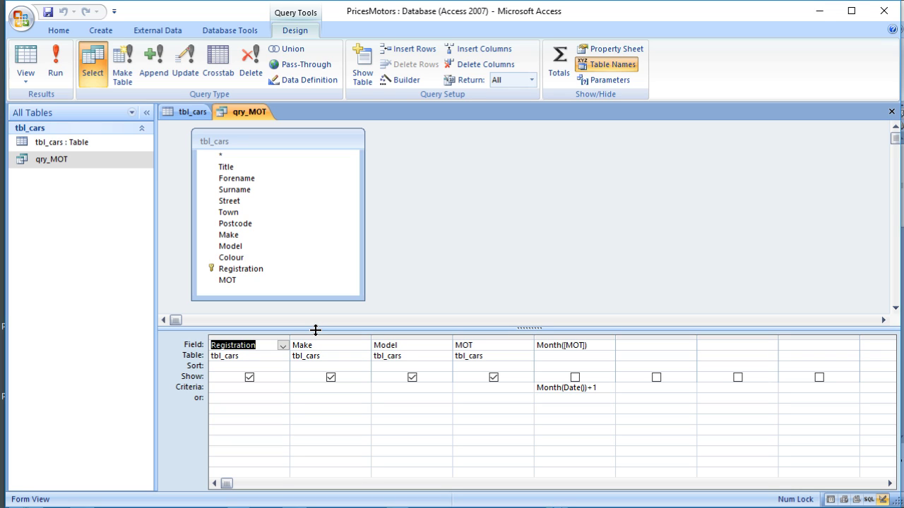
double_click(262, 169)
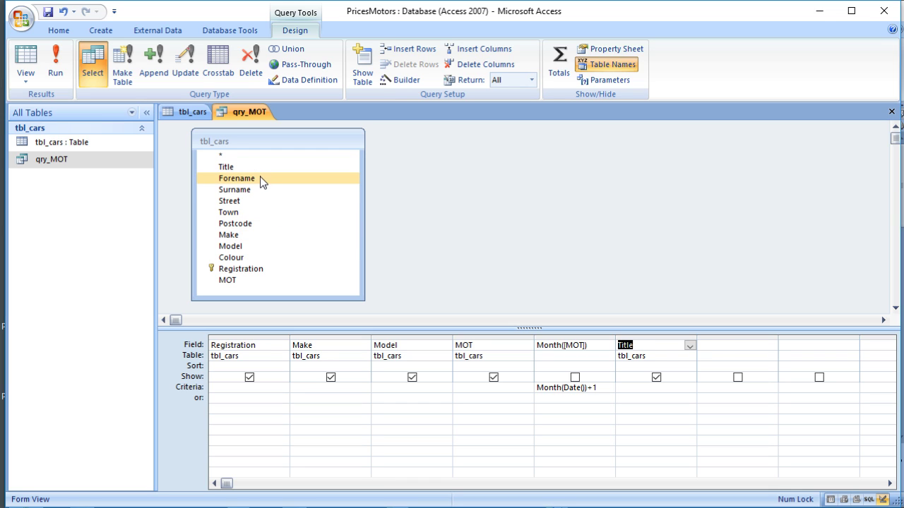
double_click(260, 178)
double_click(258, 189)
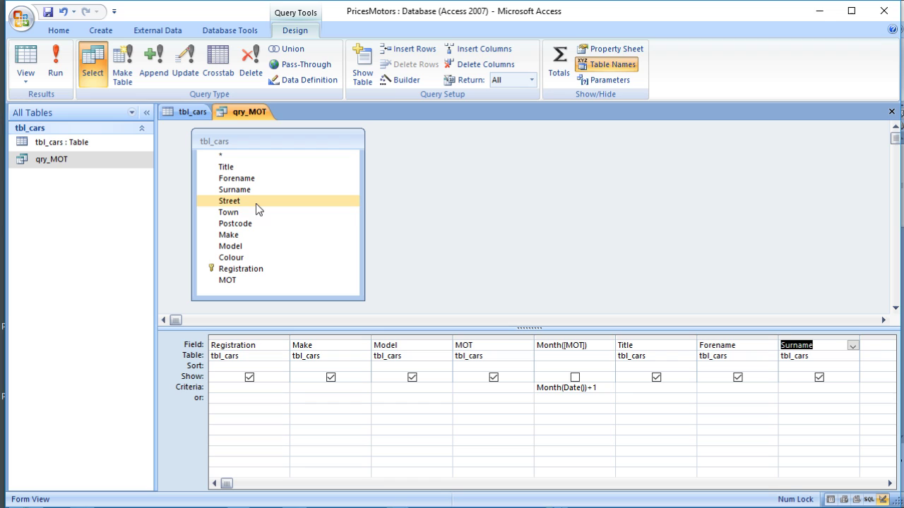
double_click(256, 203)
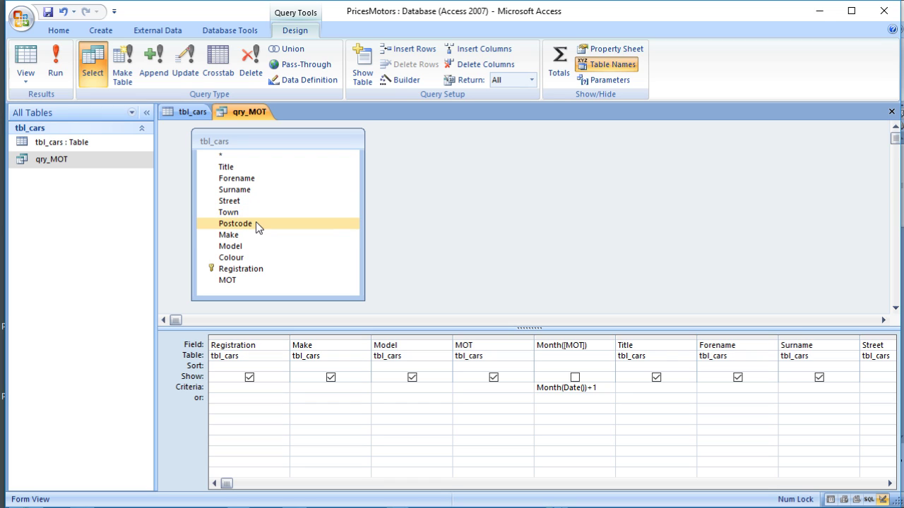
double_click(255, 223)
Run the query to check each car's owner name and address, then close Access, saving the layout
click(27, 60)
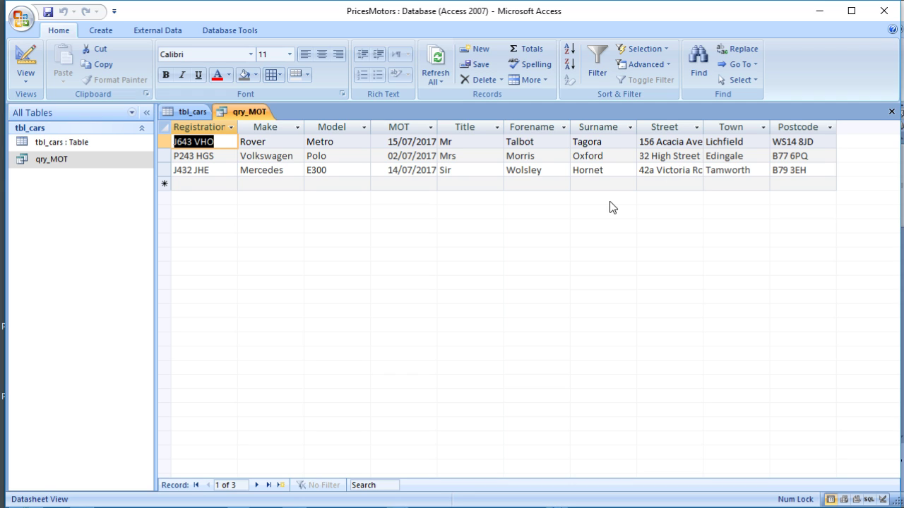
click(886, 12)
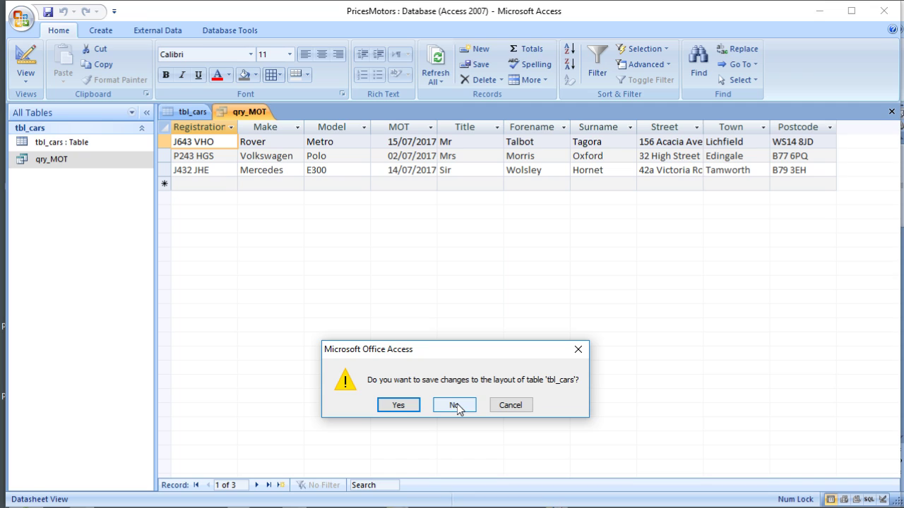
click(400, 405)
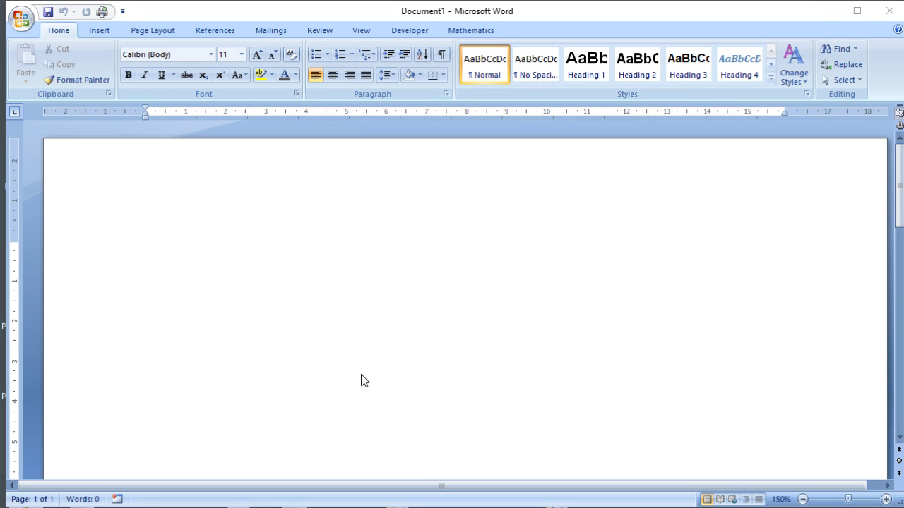
Bring up the Start Mail Merge document types on the Mailings tab
click(261, 30)
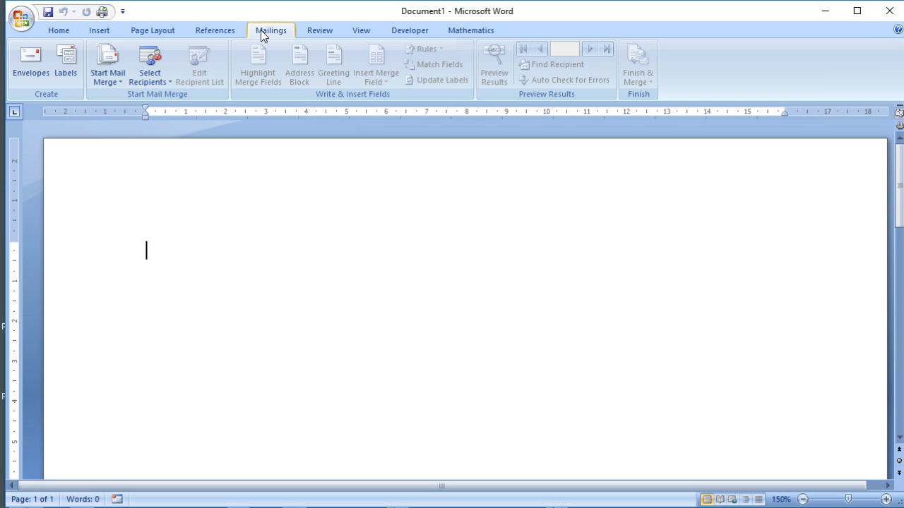
click(122, 85)
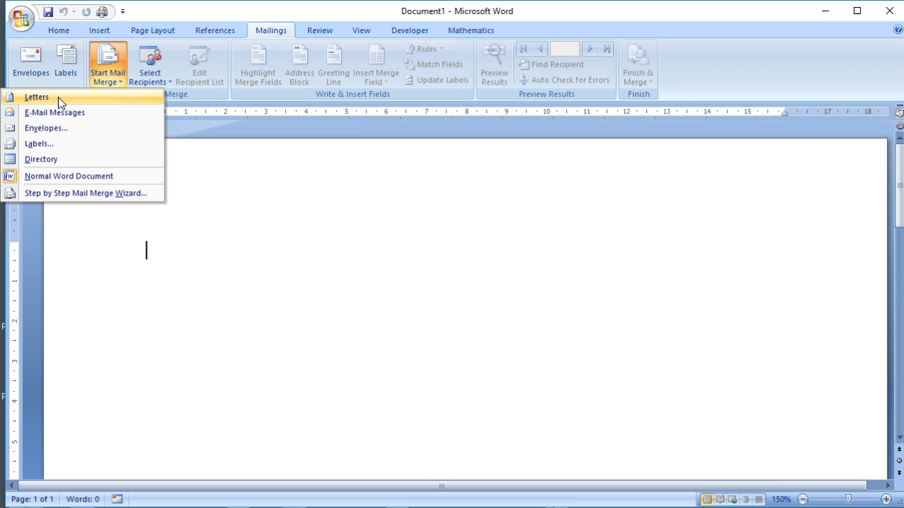
Make Document1 a Letters mail merge and bring up the Select Recipients choices
click(36, 98)
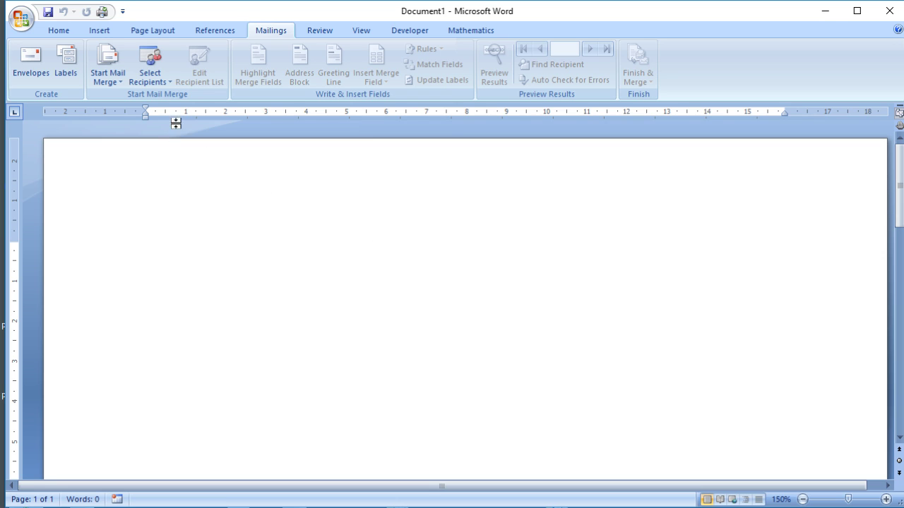
click(157, 79)
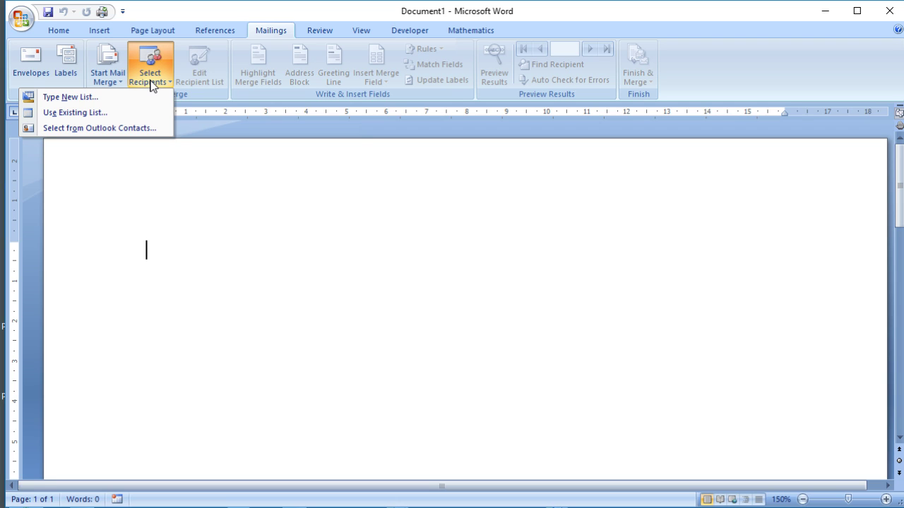
Use qry_MOT from Desktop > Databases > PricesMotors.accdb as the existing recipient list
click(78, 115)
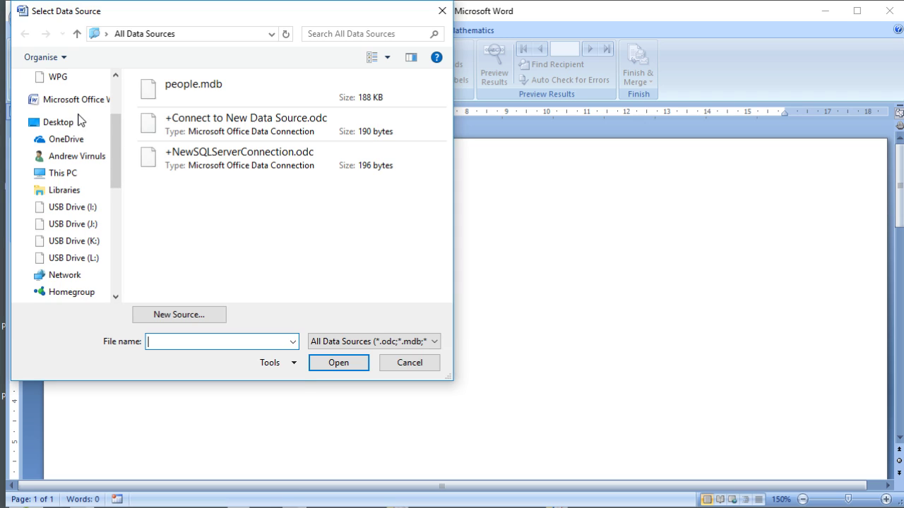
drag(111, 131, 111, 89)
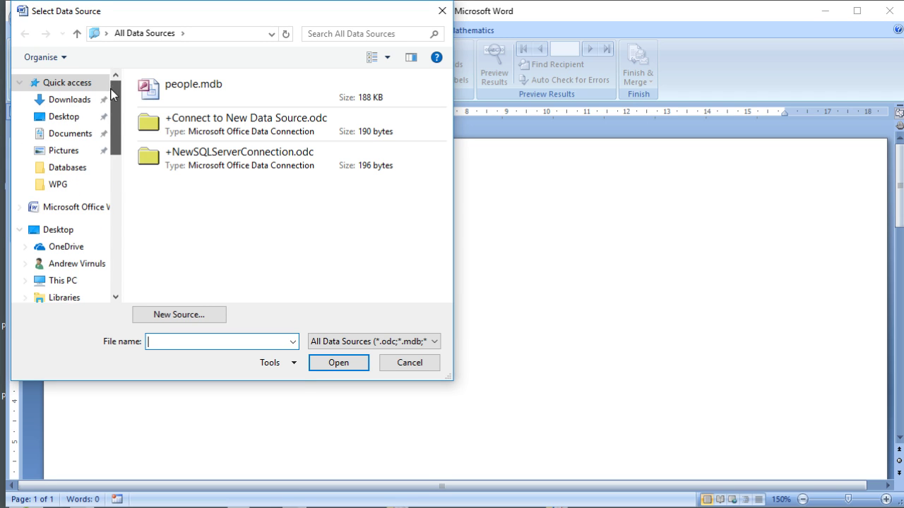
click(76, 120)
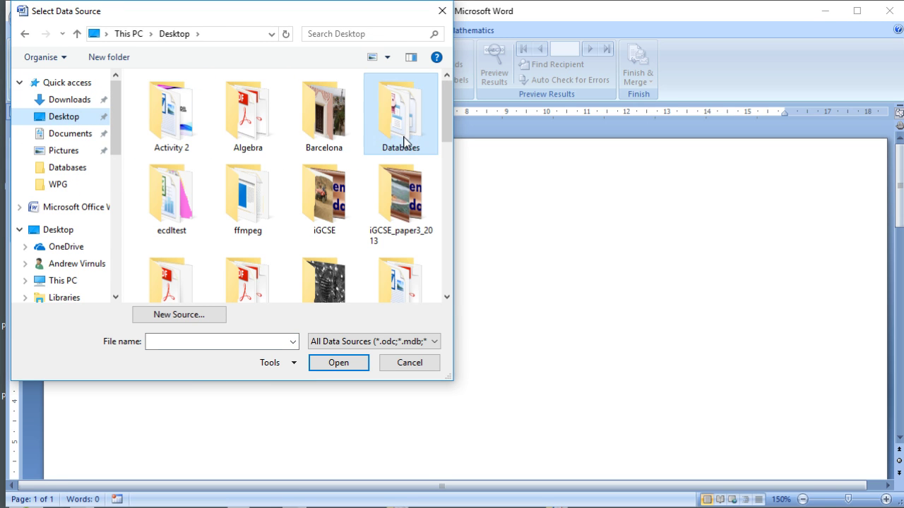
double_click(399, 123)
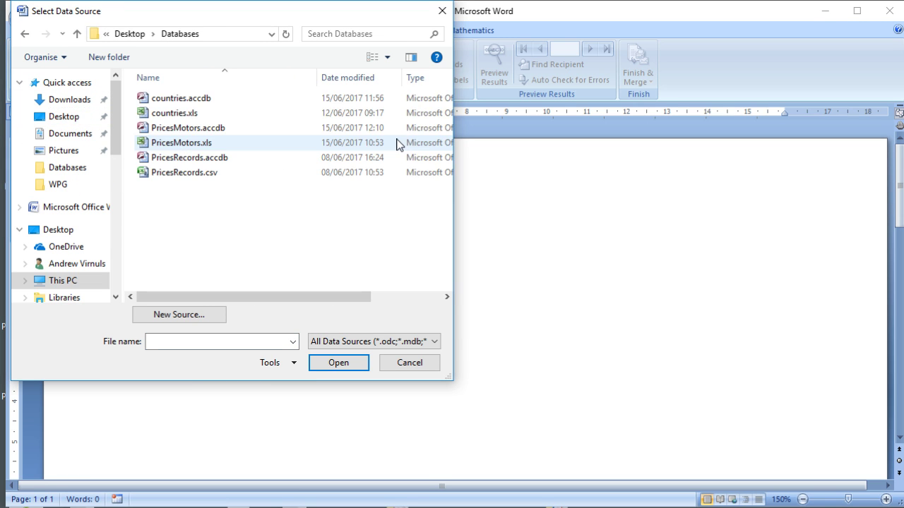
double_click(185, 128)
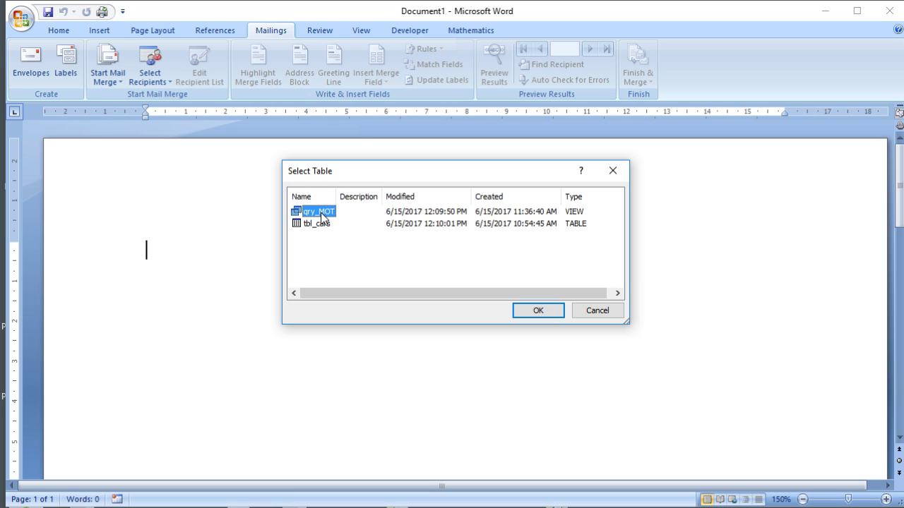
double_click(321, 215)
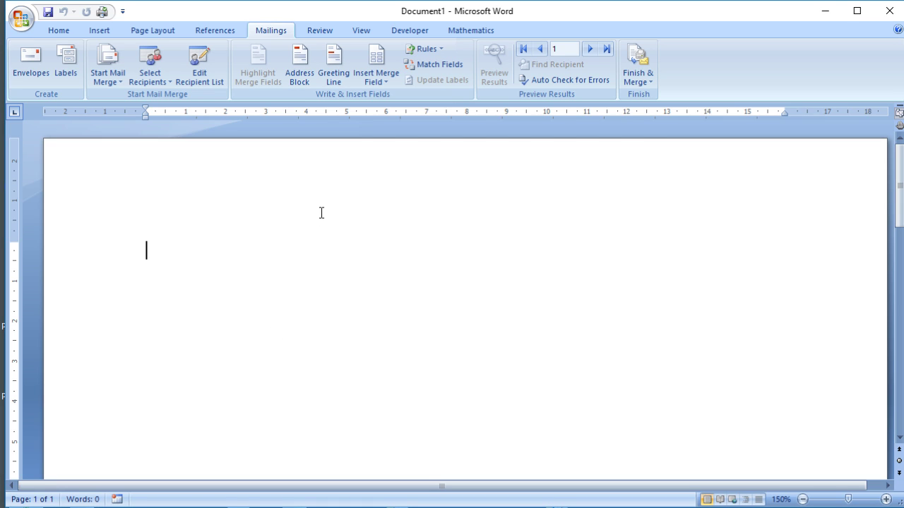
click(204, 74)
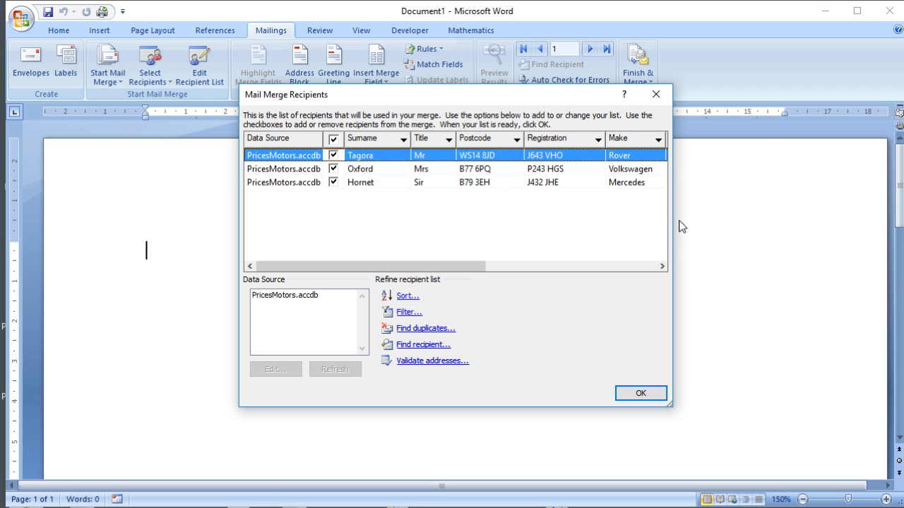
drag(467, 264, 502, 261)
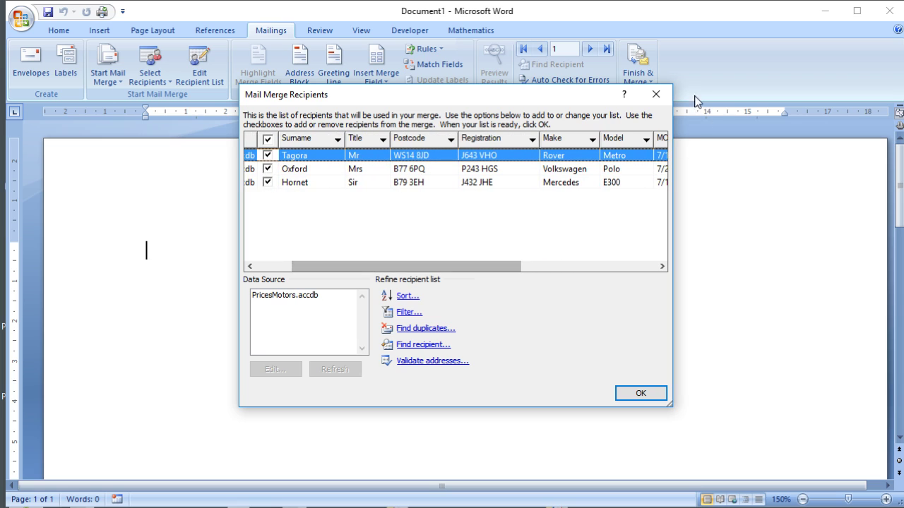
click(656, 94)
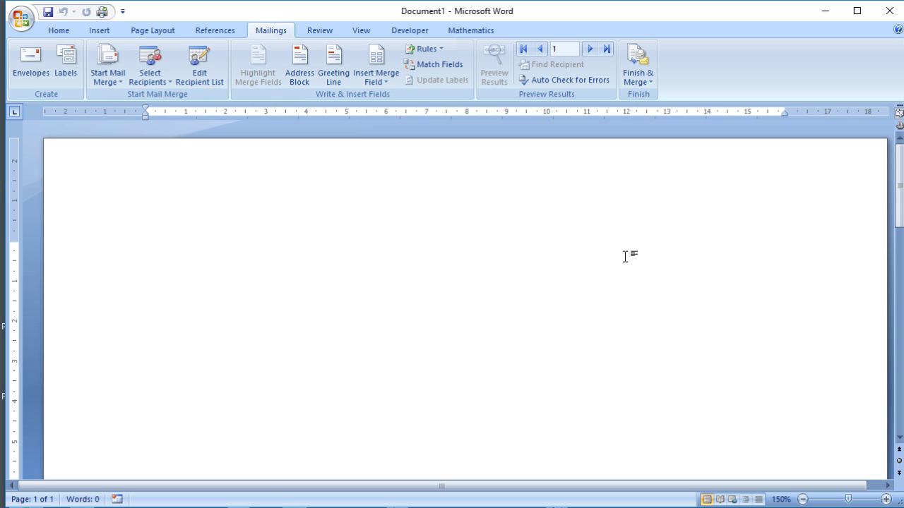
Write the greeting 'Dear «Title» «Surname»' and begin the next line with 'Your'
text(Dear)
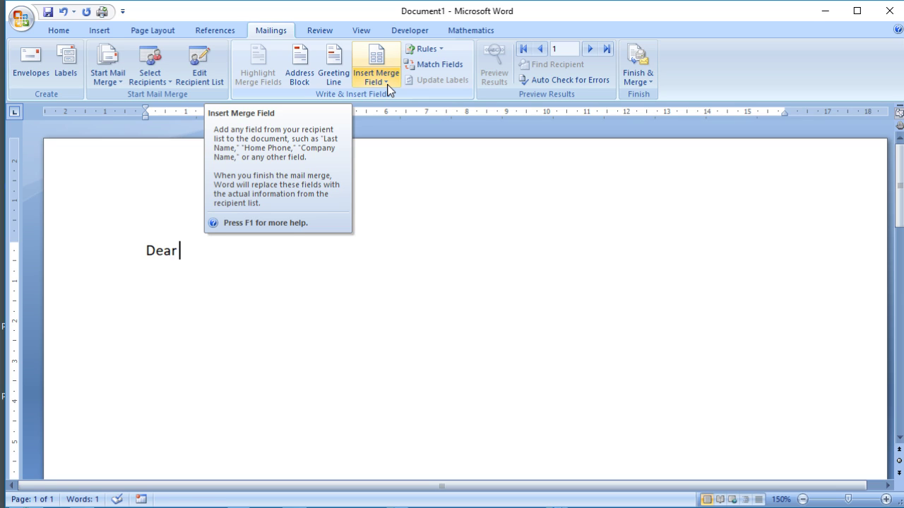
click(387, 83)
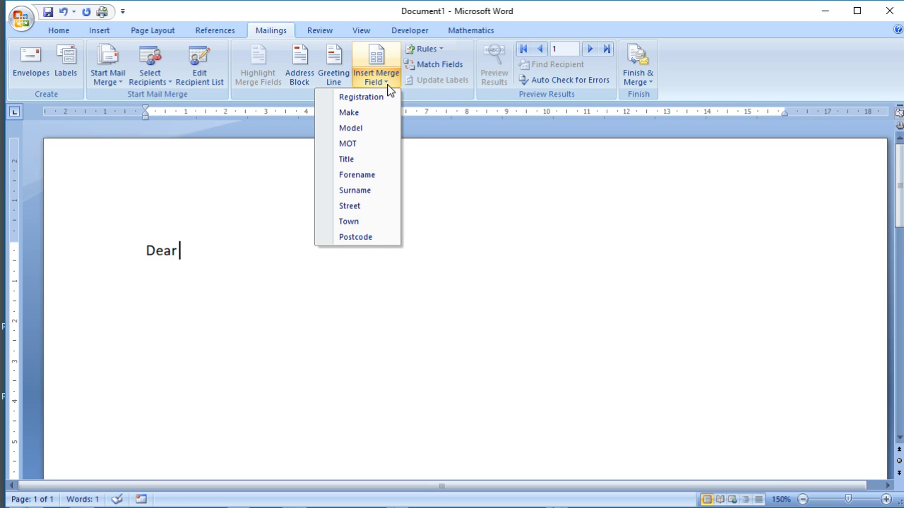
click(370, 158)
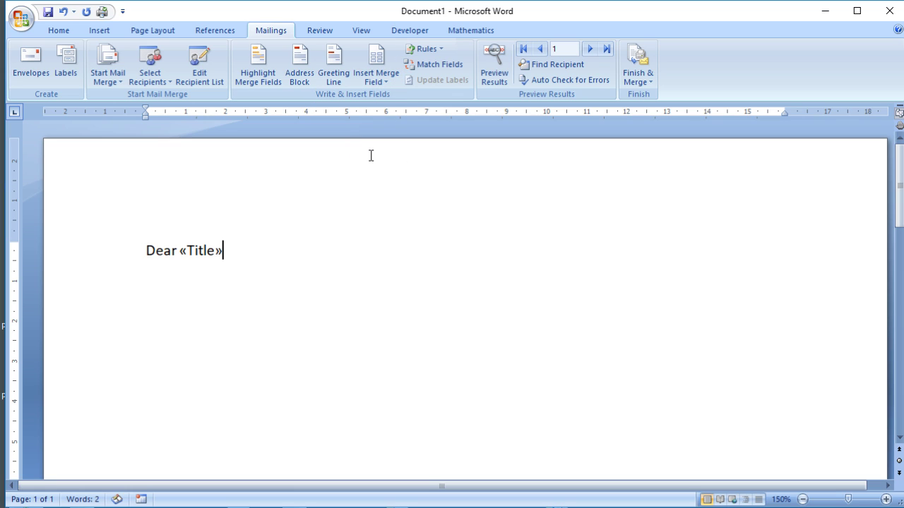
click(384, 83)
click(354, 191)
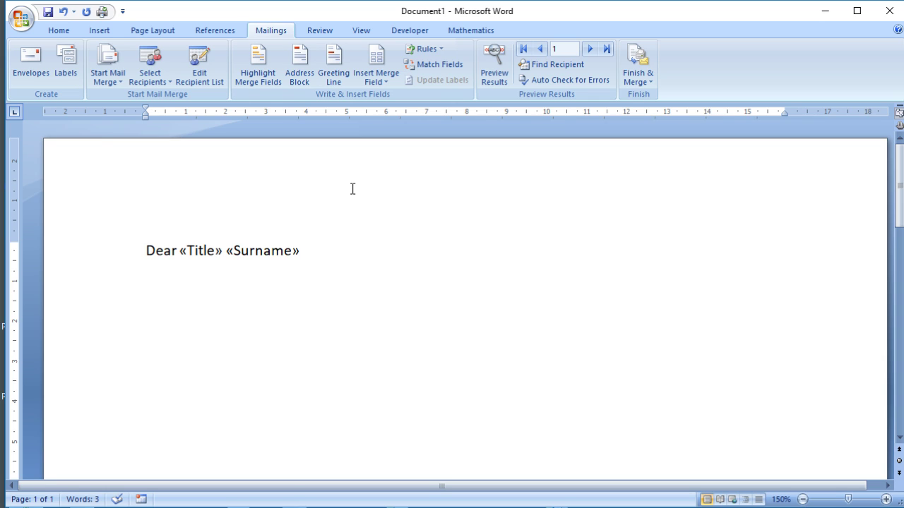
key(Return)
text(Your)
Complete the line as 'Your «Make» «Model» is due to be tested next month on «MOT».'
click(385, 83)
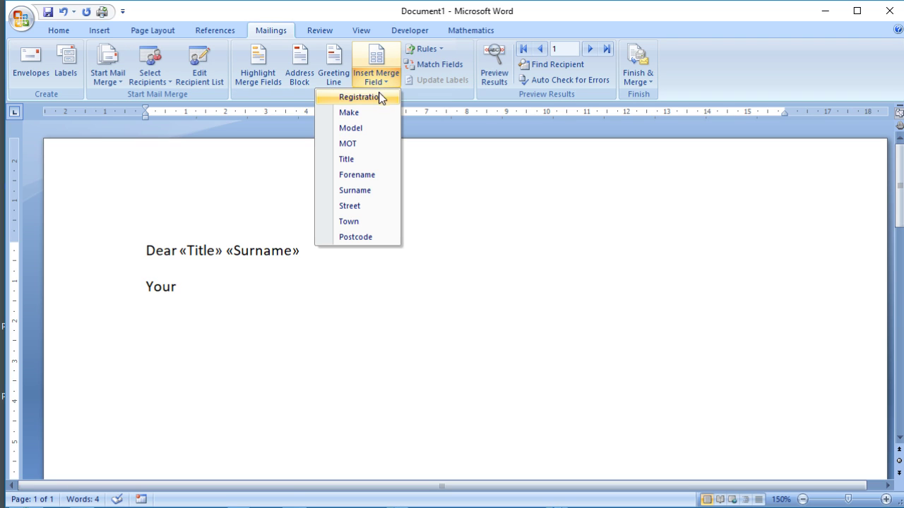
click(372, 115)
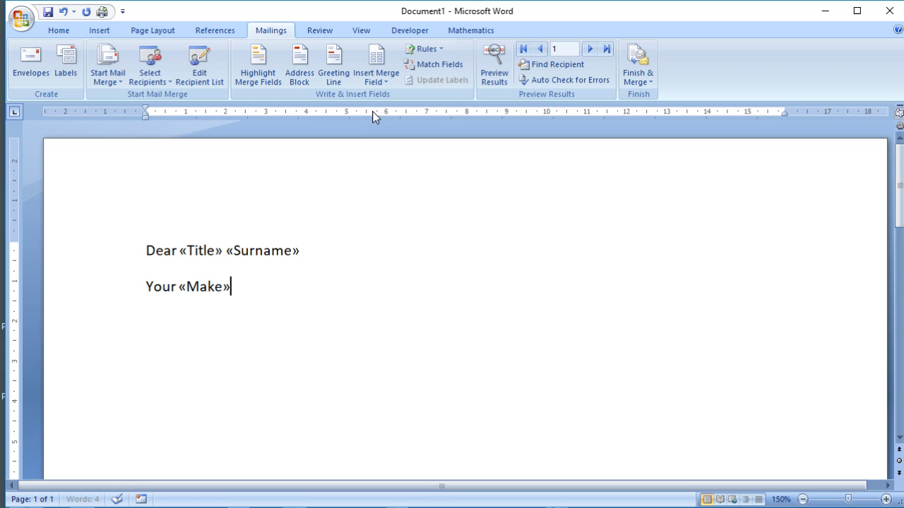
click(386, 82)
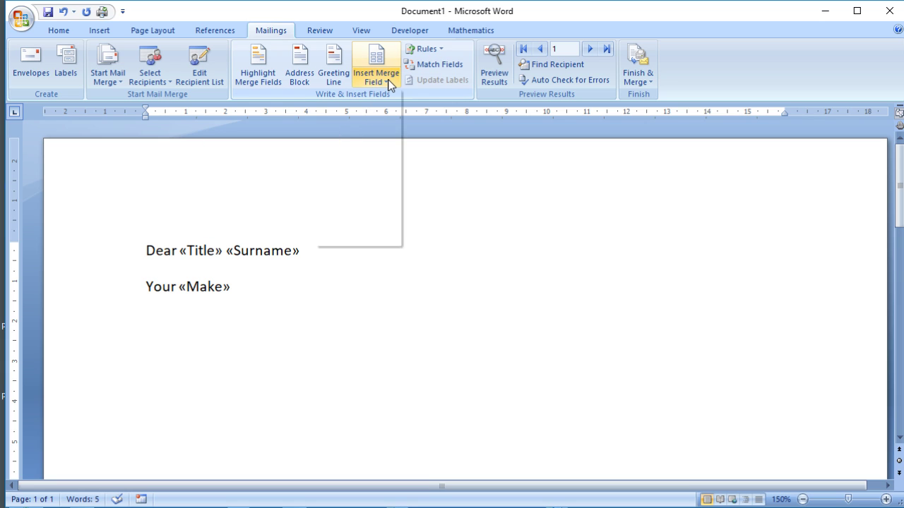
click(367, 129)
text(i)
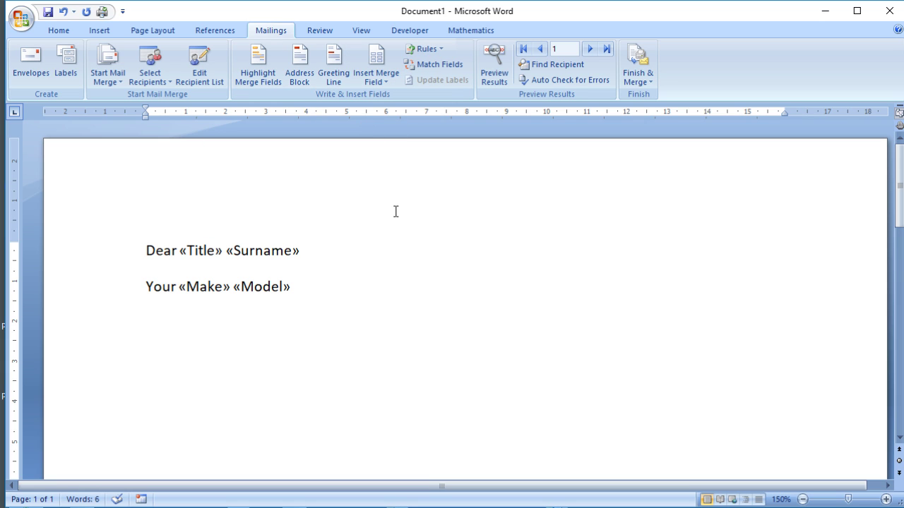
text(s due to)
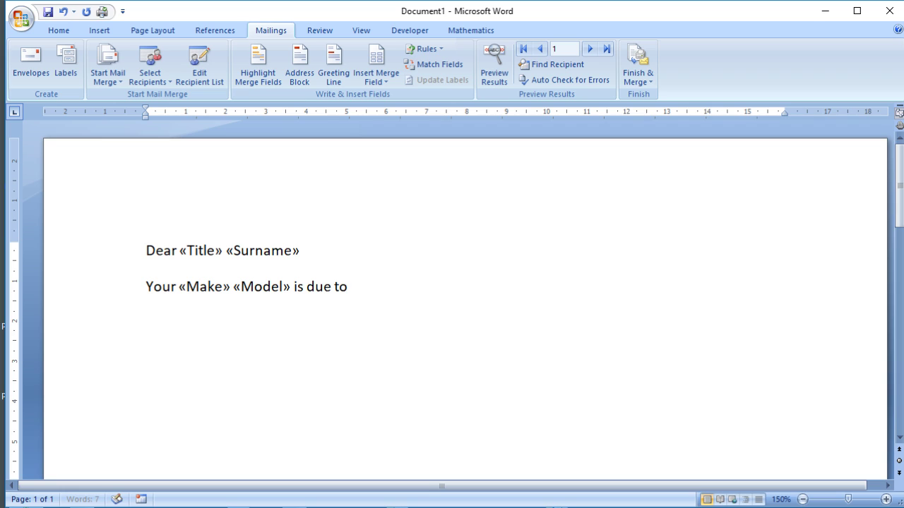
text( be tested)
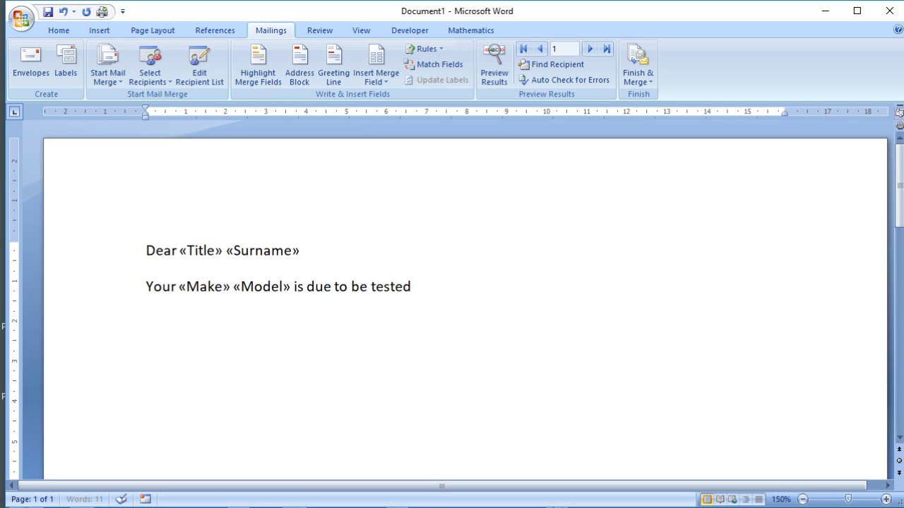
text( next month on)
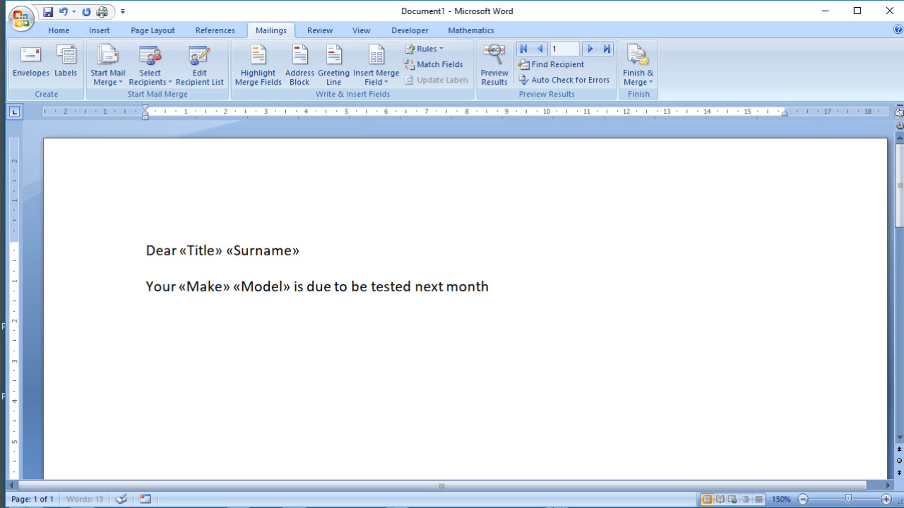
click(389, 82)
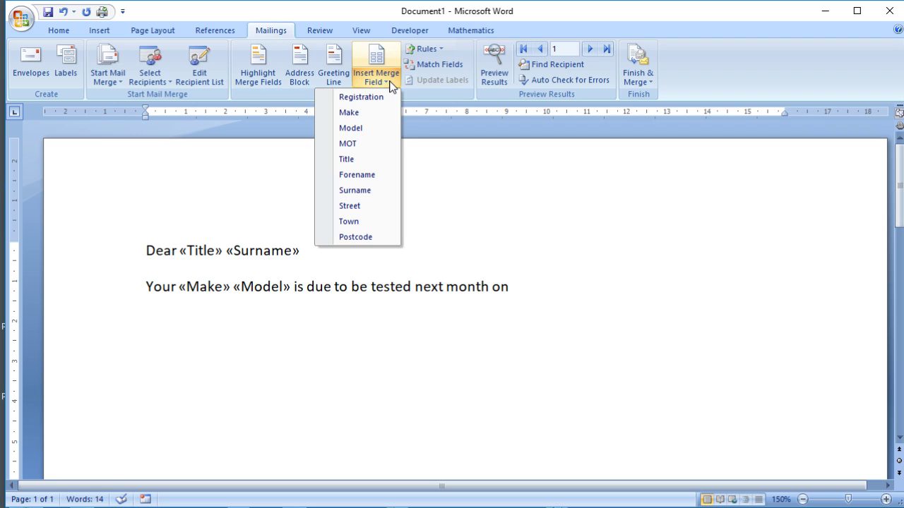
click(389, 143)
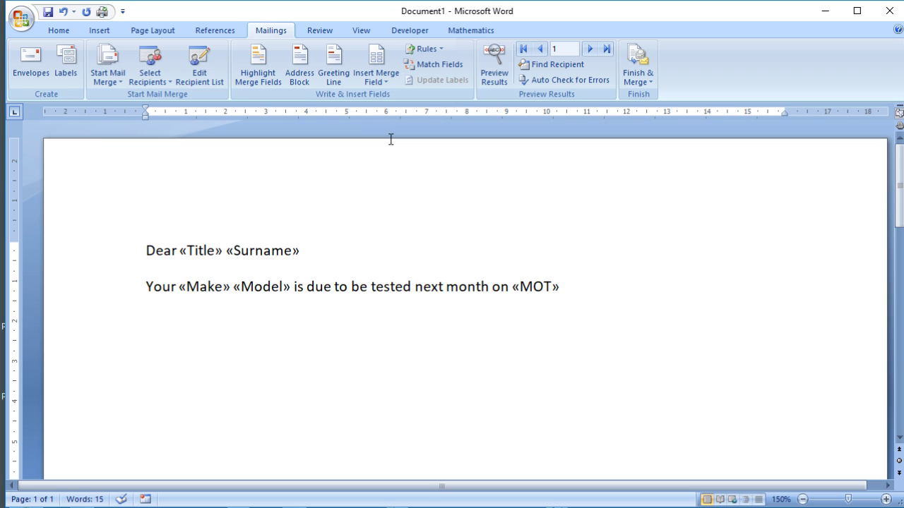
text(.)
Insert blank lines above the 'Dear' greeting
click(146, 250)
key(Return)
key(Up)
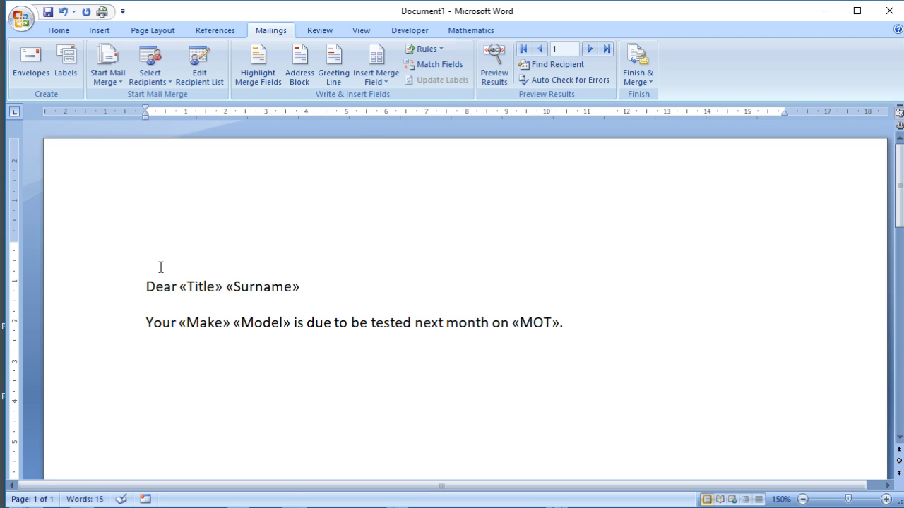
Insert «Title» «Forename» «Surname» merge fields on the blank line above the greeting
click(385, 85)
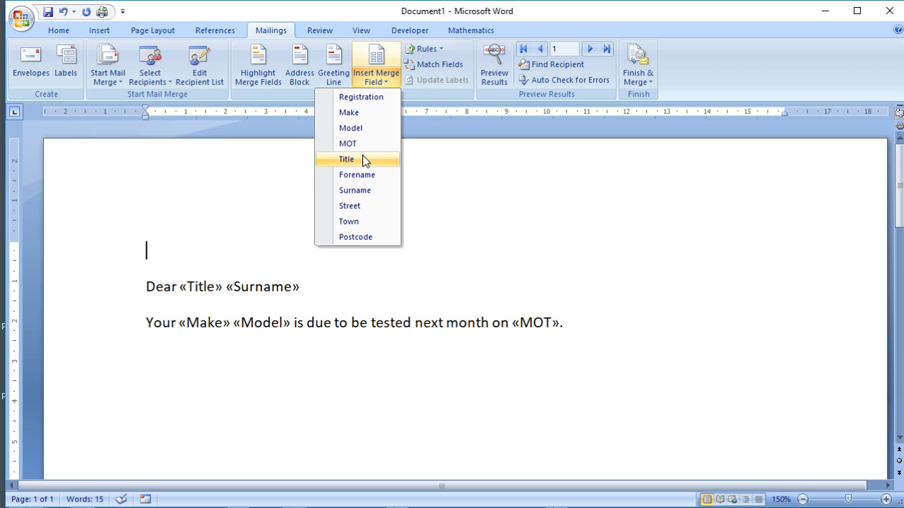
click(362, 161)
click(380, 87)
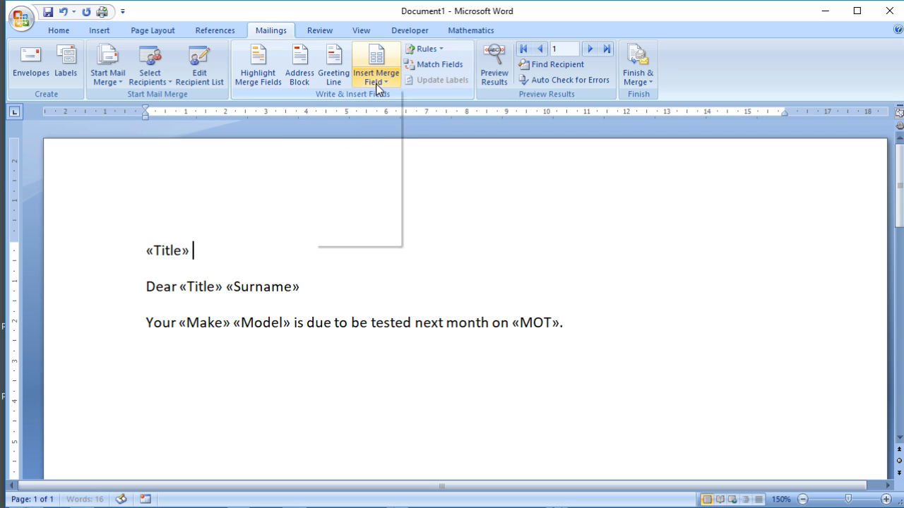
click(371, 176)
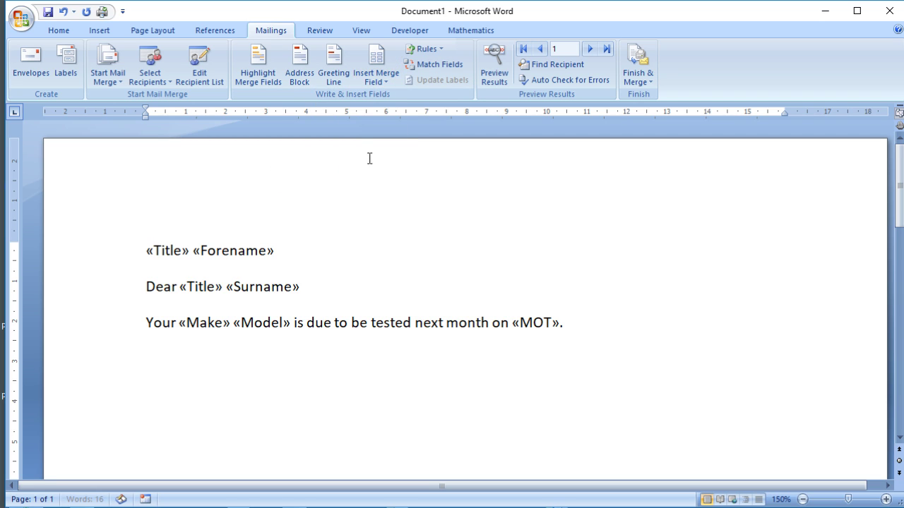
click(385, 89)
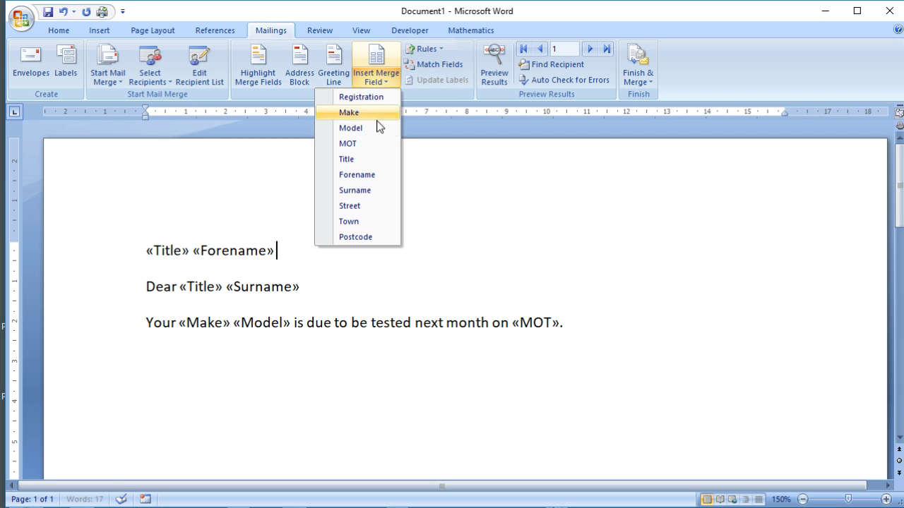
click(372, 190)
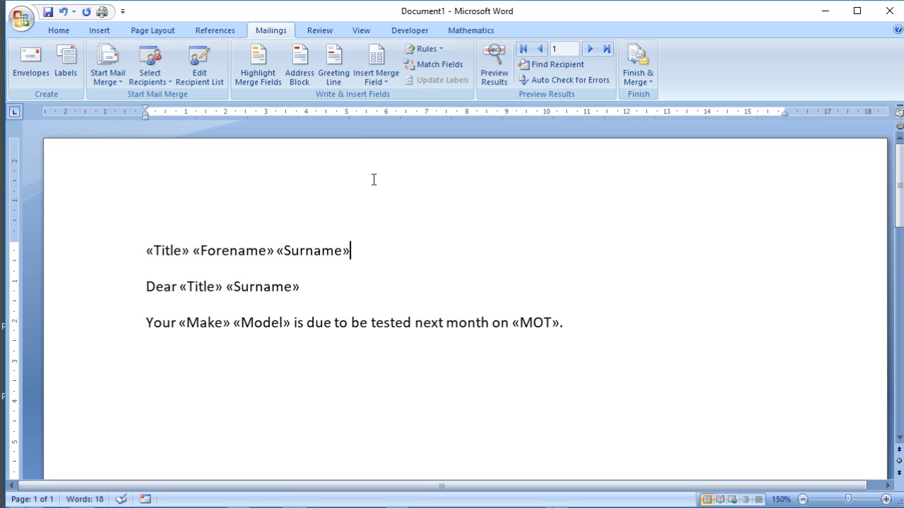
Add «Street», «Town» and «Postcode» merge fields on separate lines below the name
key(Return)
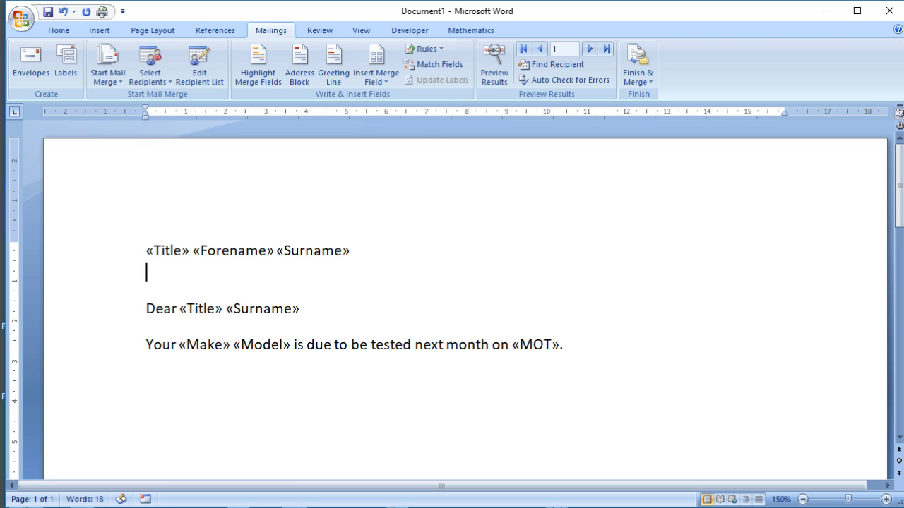
click(388, 82)
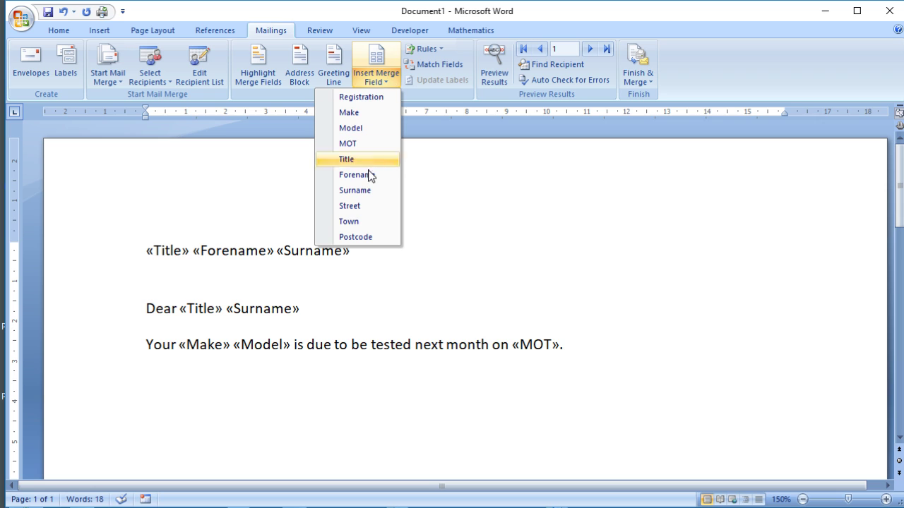
click(362, 204)
key(Return)
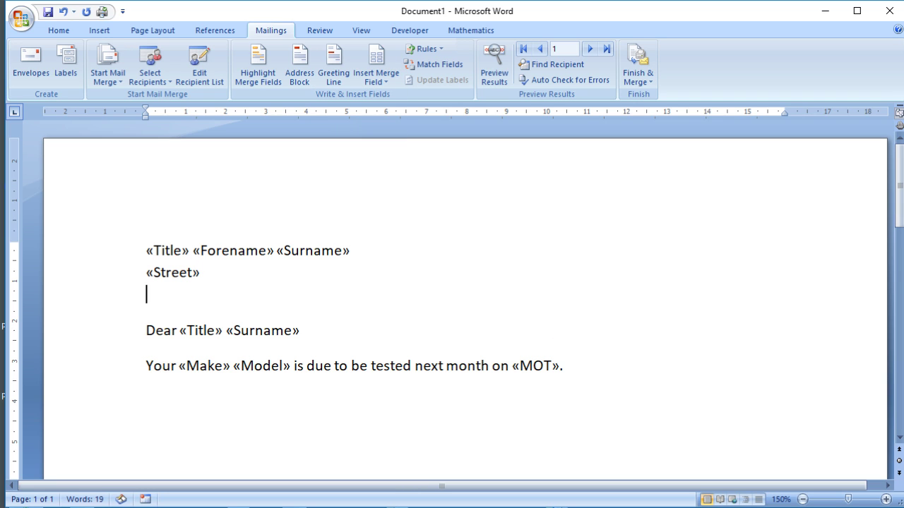
click(392, 83)
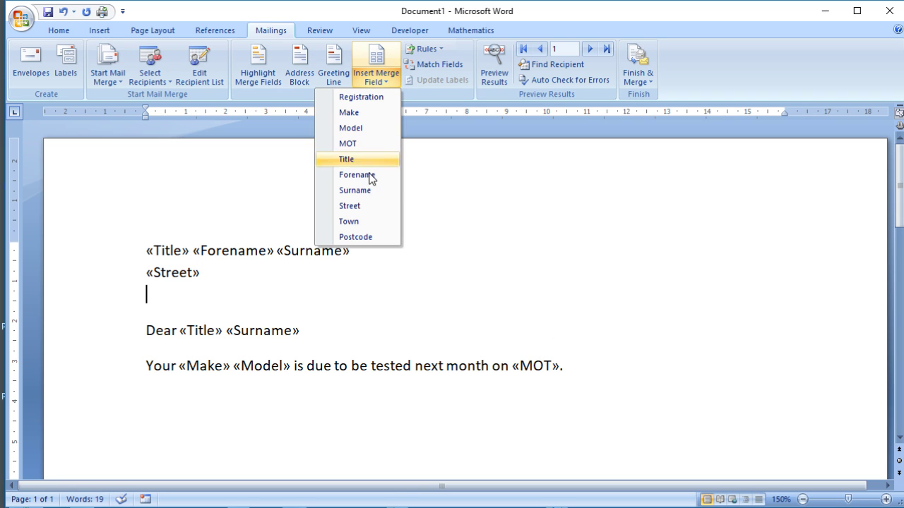
click(368, 221)
key(Return)
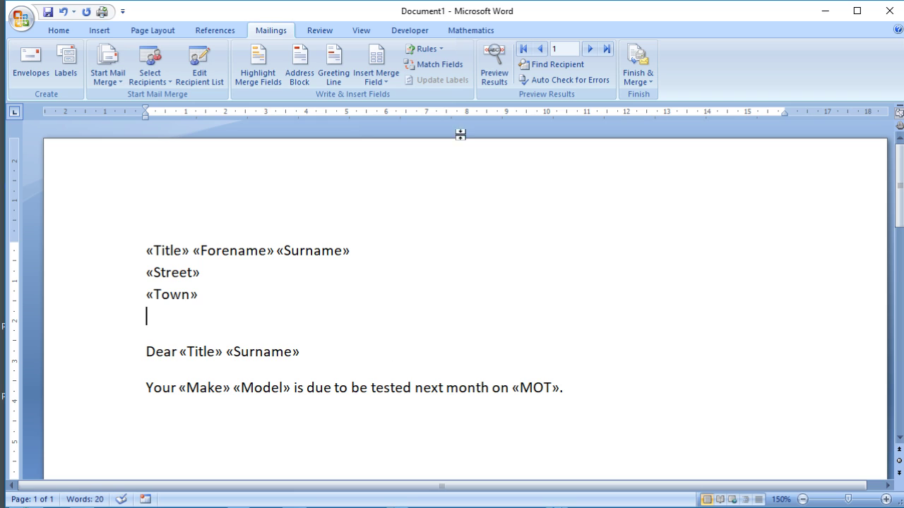
click(389, 82)
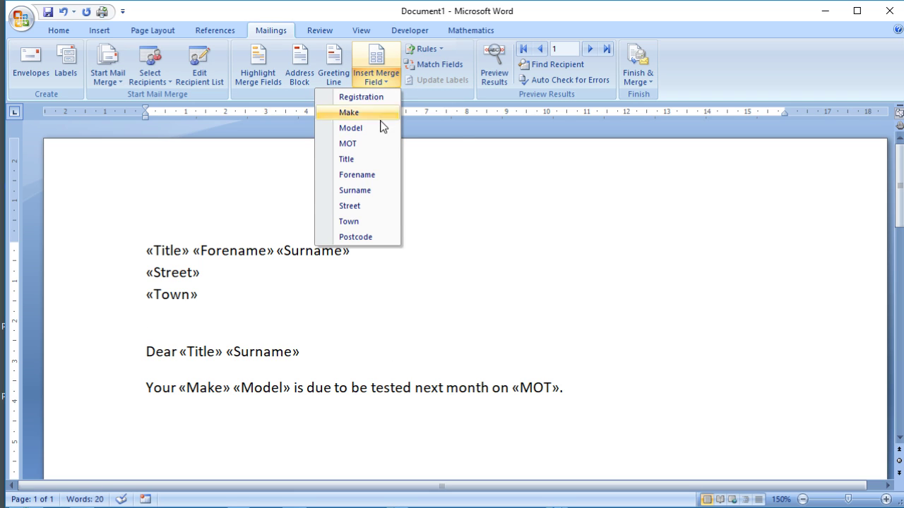
click(368, 237)
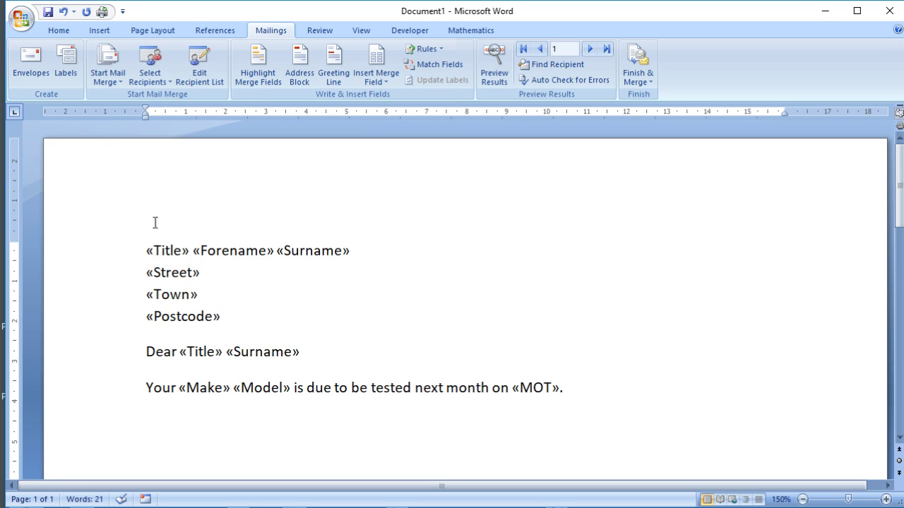
Indent the address lines to the right, then reduce the indent so the full name fits on one line
drag(118, 254, 118, 317)
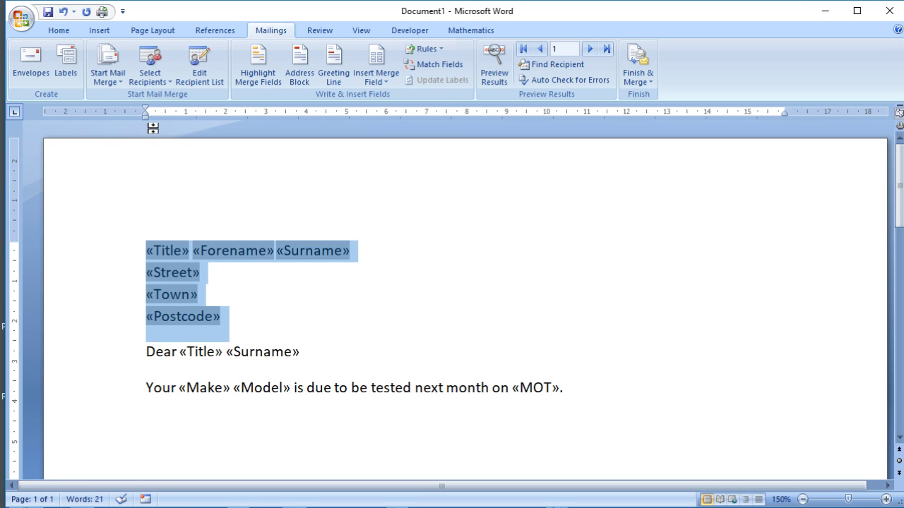
mouse_move(146, 117)
mouse_down()
mouse_move(285, 124)
mouse_move(598, 111)
mouse_move(585, 113)
mouse_up()
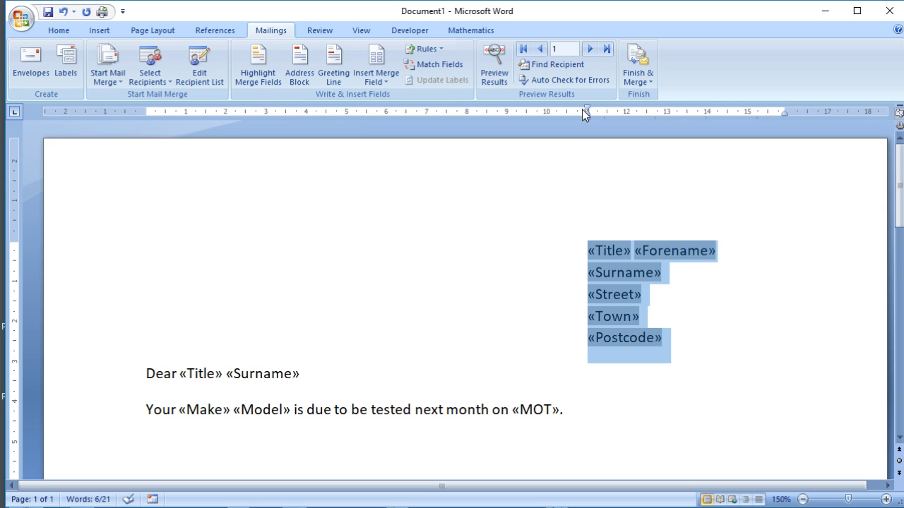
click(415, 247)
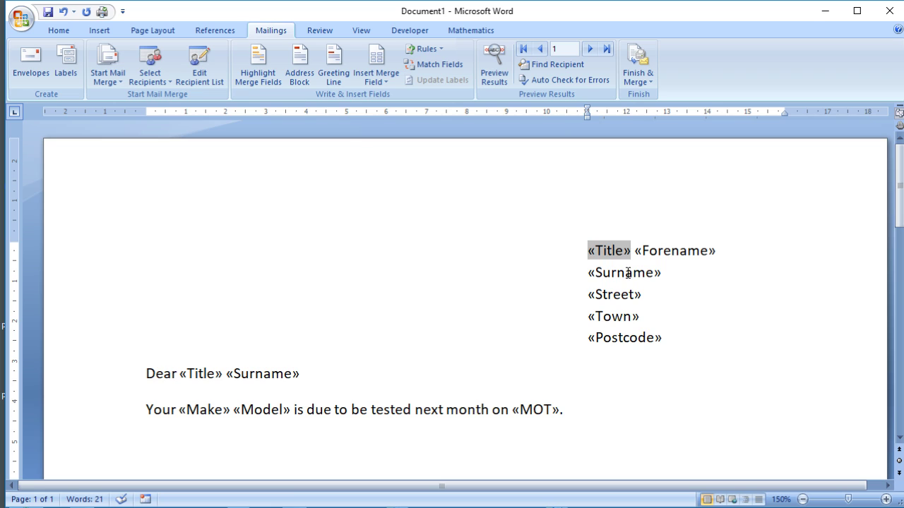
click(621, 296)
click(622, 319)
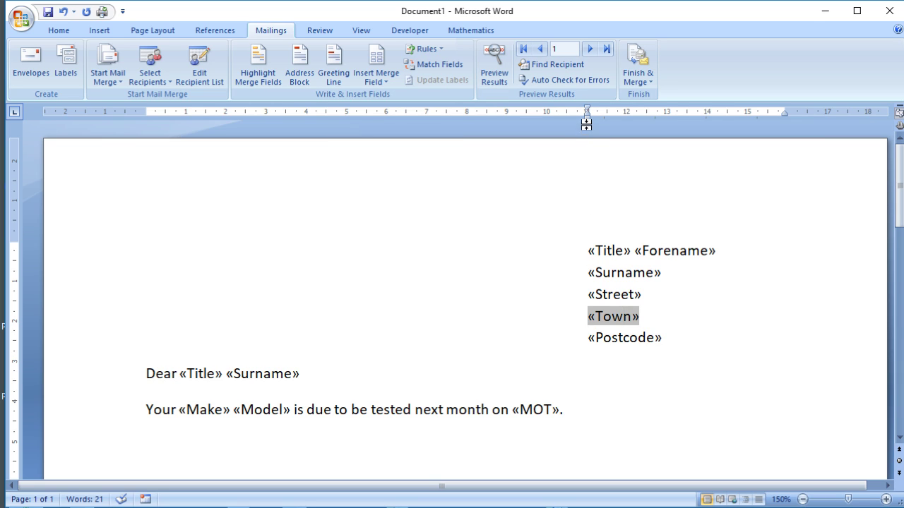
drag(587, 250, 597, 356)
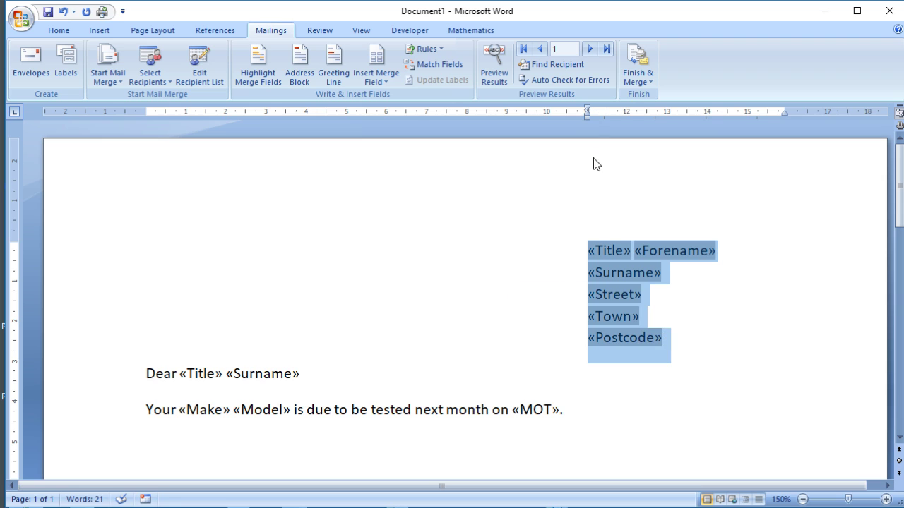
drag(587, 118, 552, 118)
Preview merged data and browse records 1 to 3, ending on the Mercedes E300 letter
click(804, 348)
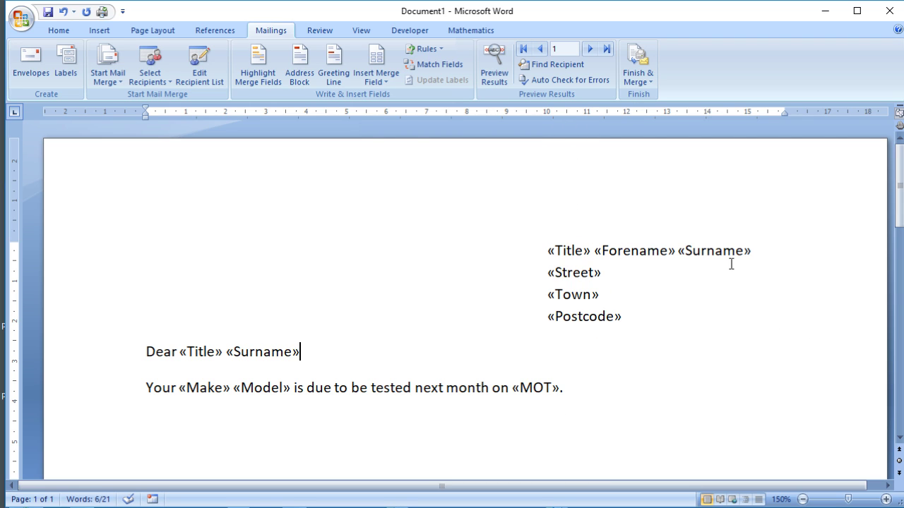
click(503, 70)
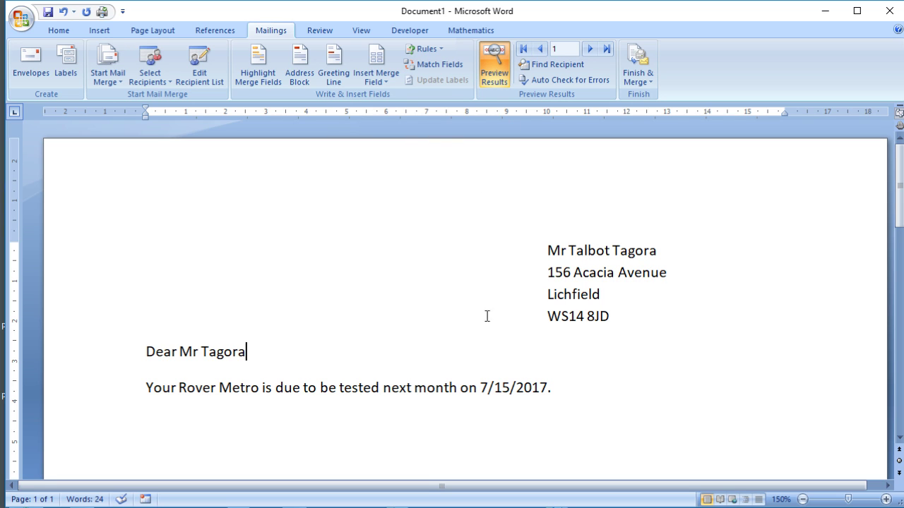
click(590, 49)
click(590, 48)
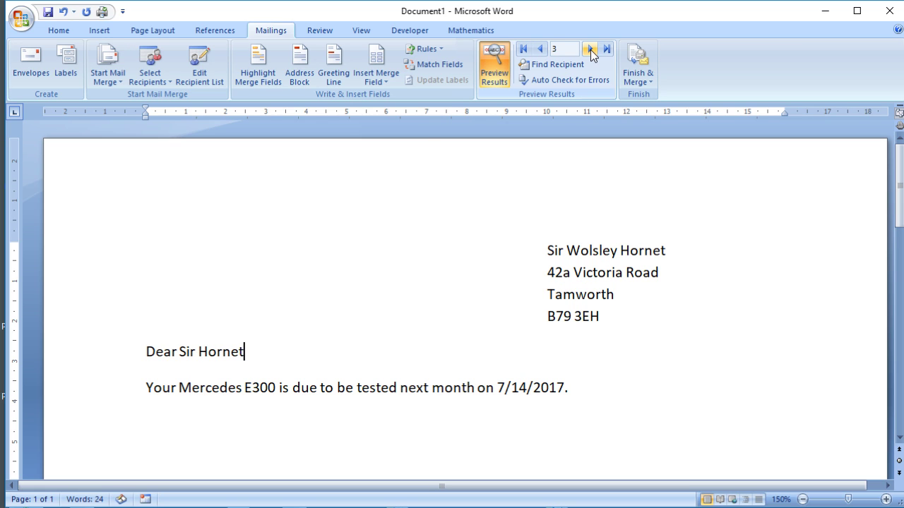
click(539, 49)
click(540, 48)
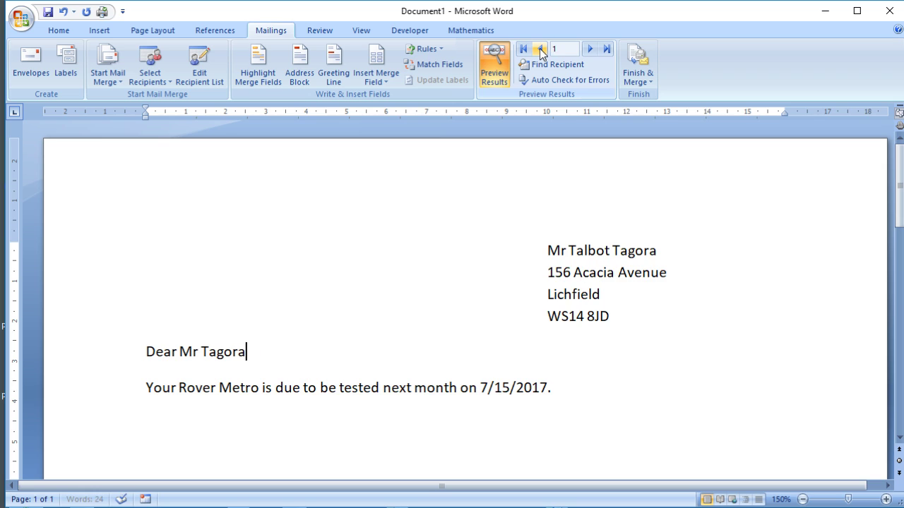
click(589, 50)
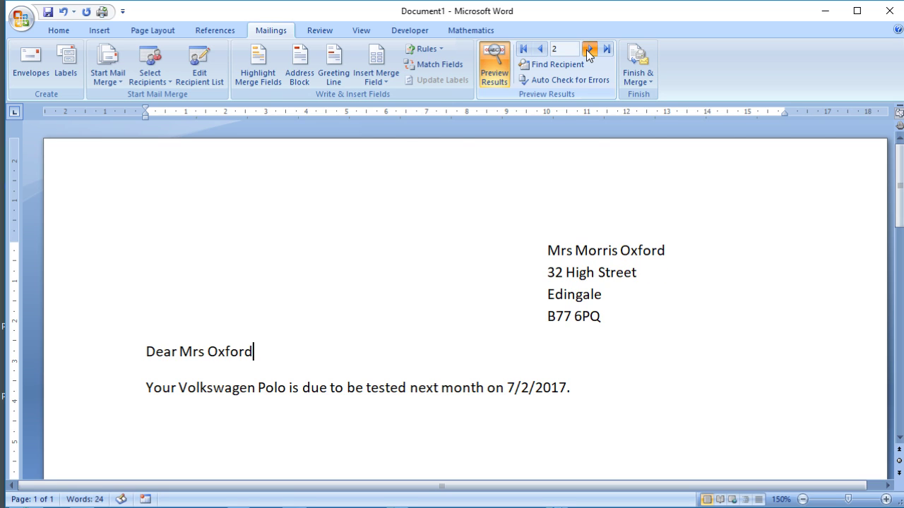
click(591, 50)
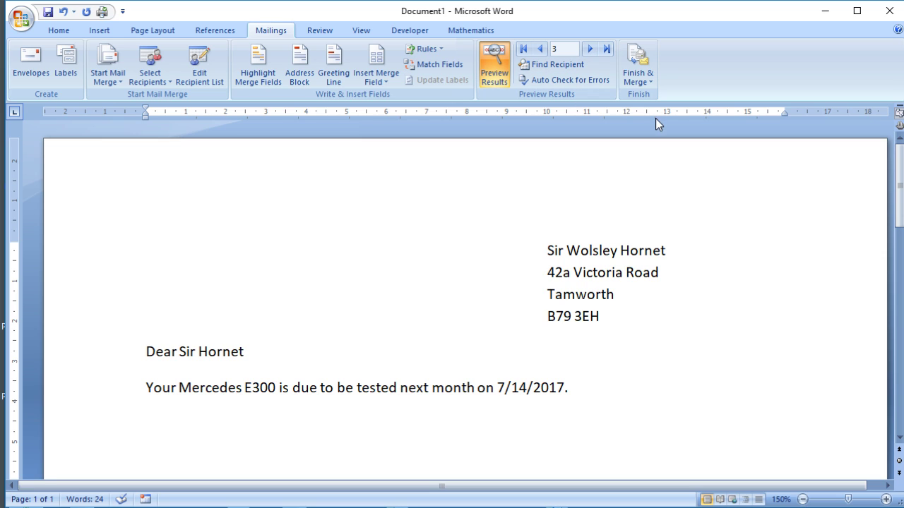
Finish the merge by editing individual documents for all records into a new document
click(636, 62)
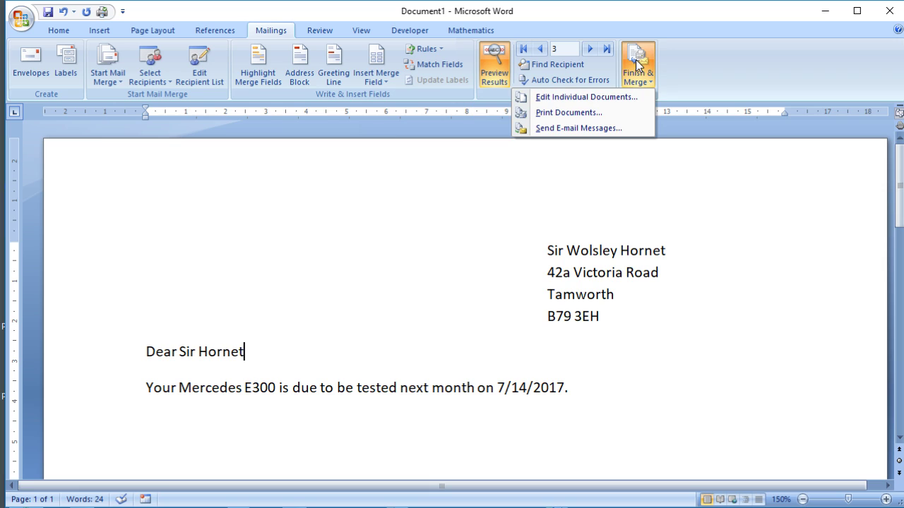
click(565, 96)
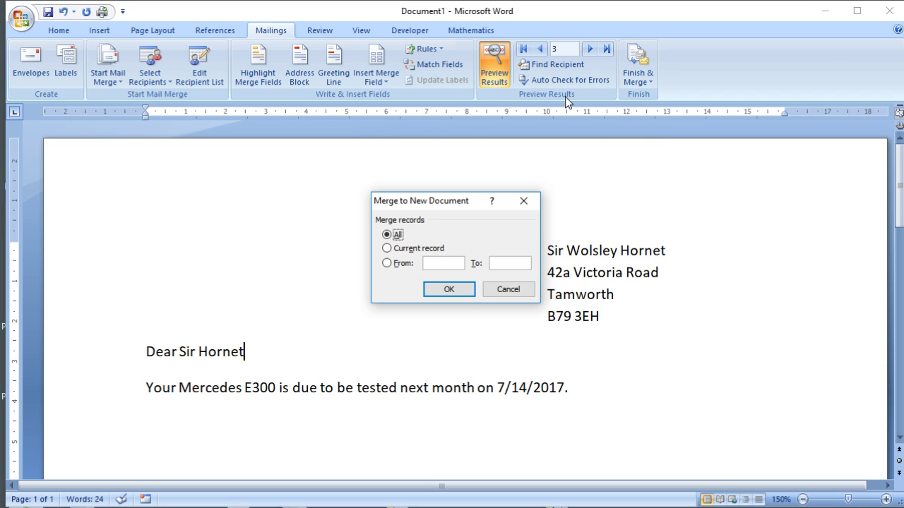
click(466, 292)
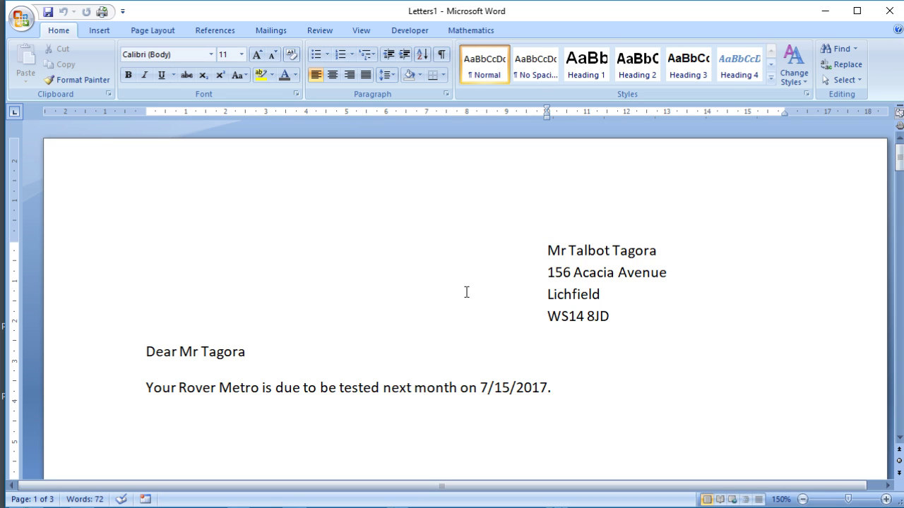
Review the merged Letters1 document, then close it without saving
scroll(465, 291, down, 20)
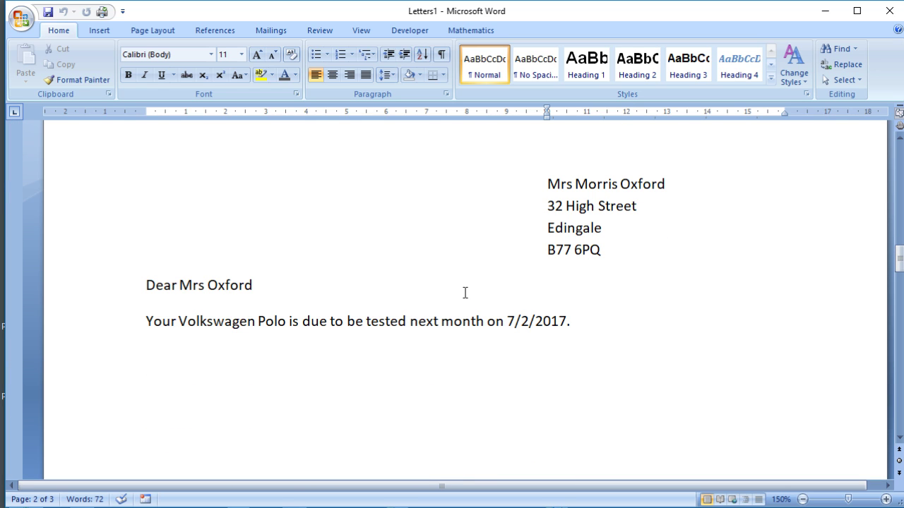
scroll(466, 292, down, 20)
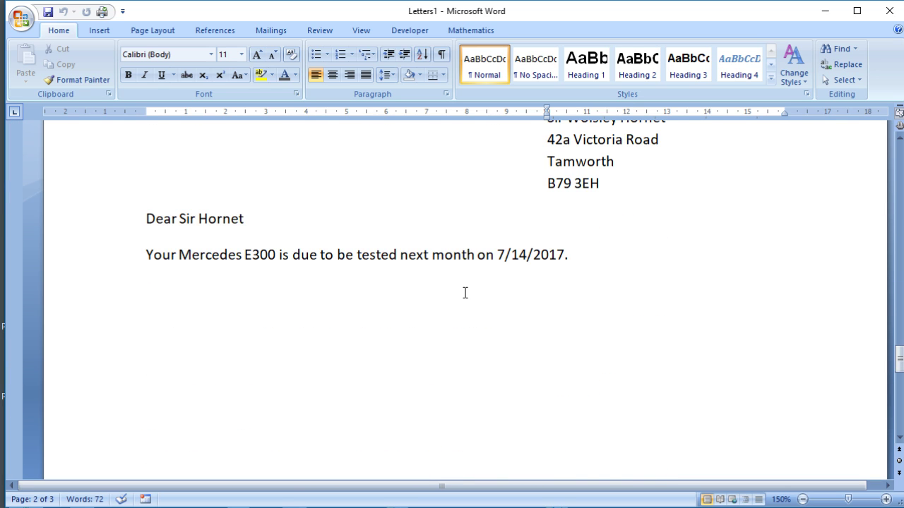
scroll(465, 293, up, 3)
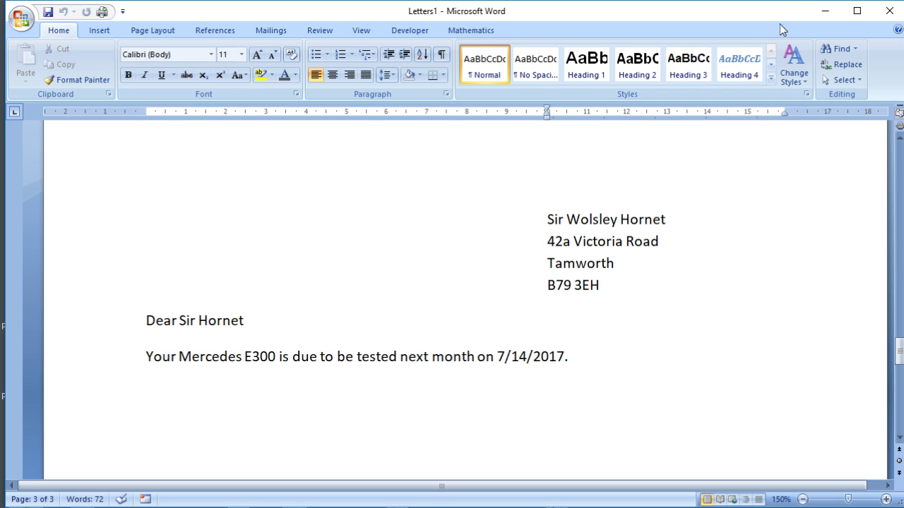
click(889, 10)
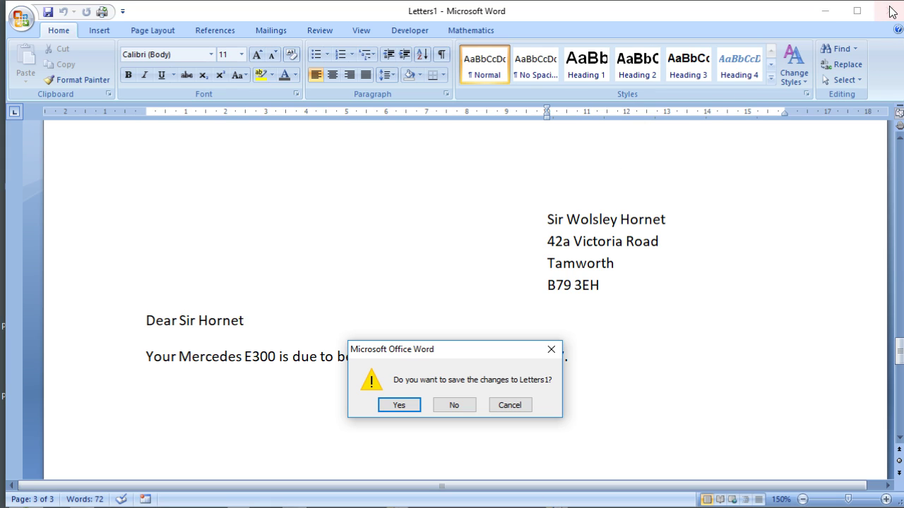
click(463, 408)
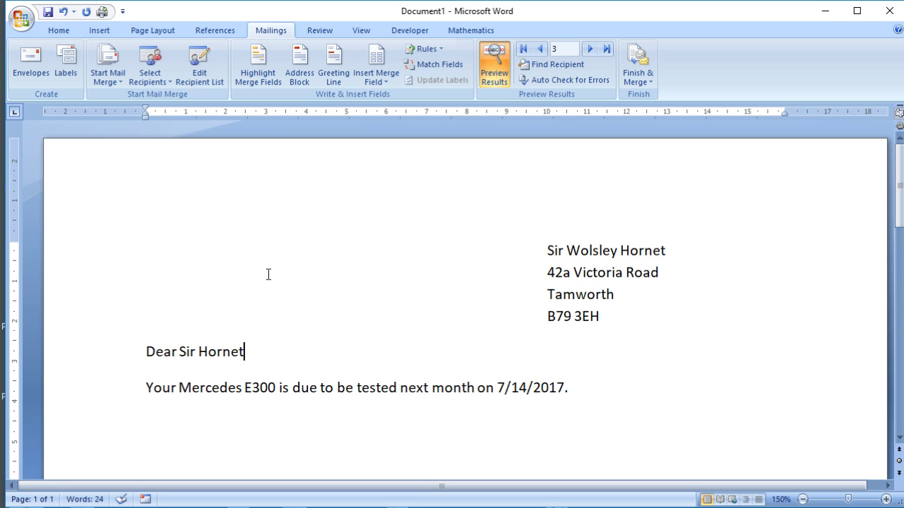
Use the tbl_cars table of the motors database in Databases as the recipient list
click(151, 83)
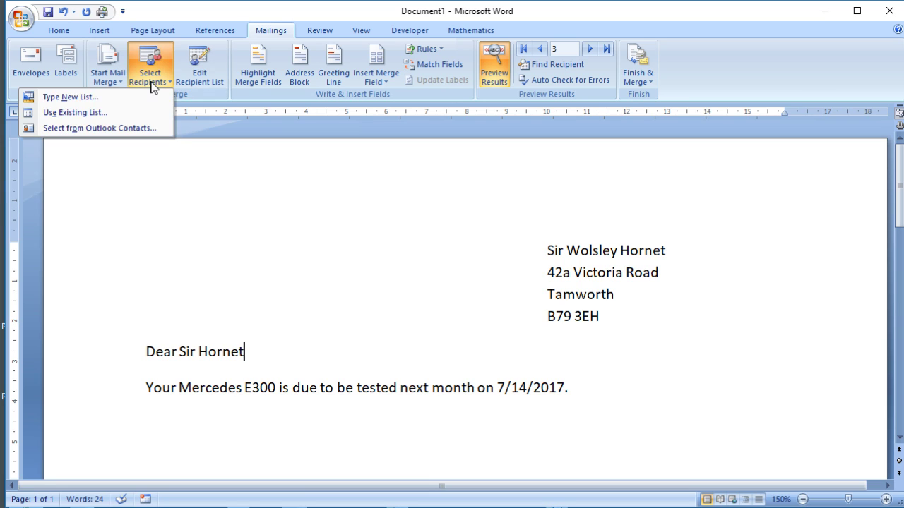
click(74, 113)
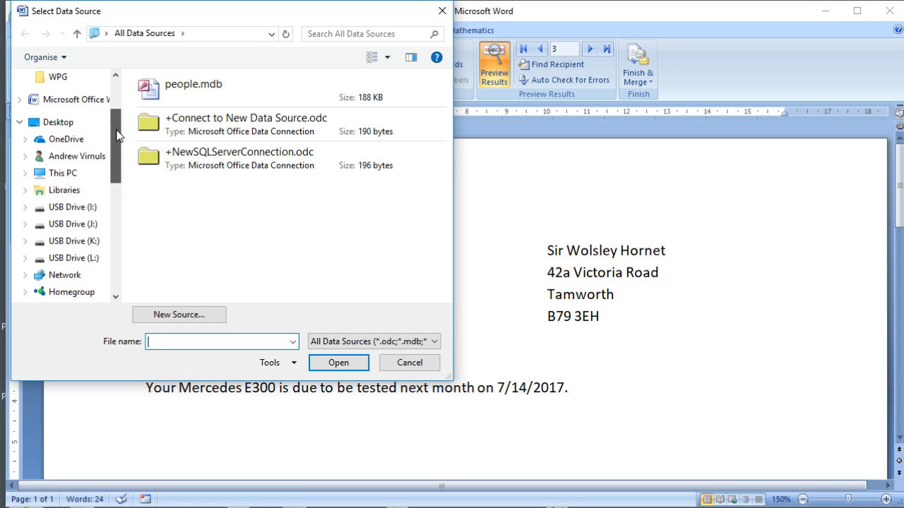
scroll(70, 122, up, 2)
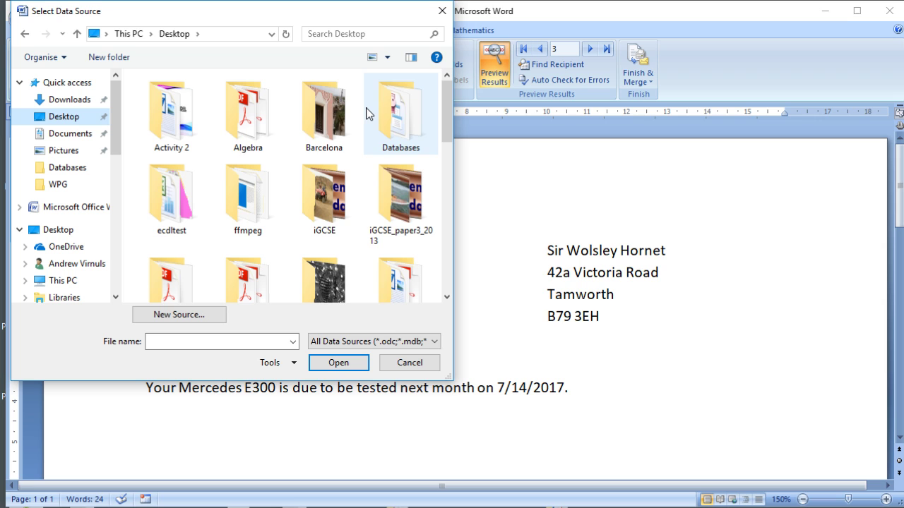
double_click(395, 116)
double_click(185, 124)
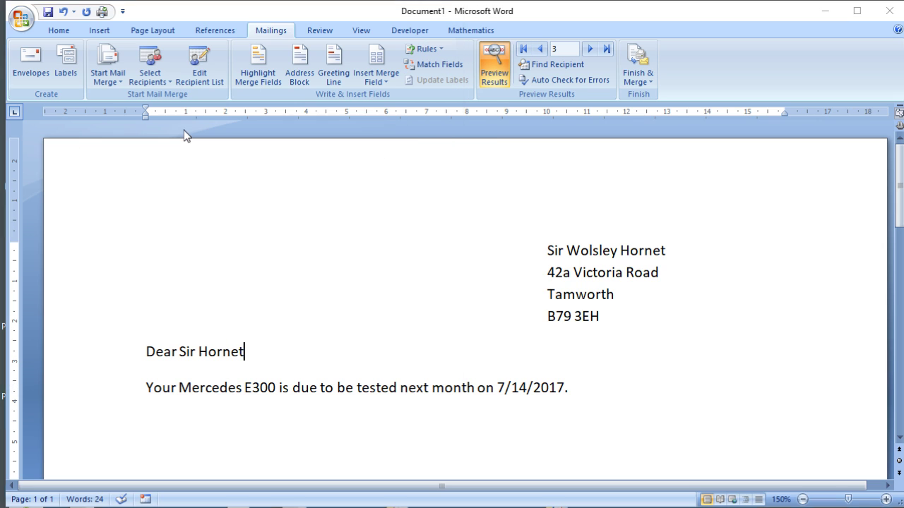
click(319, 225)
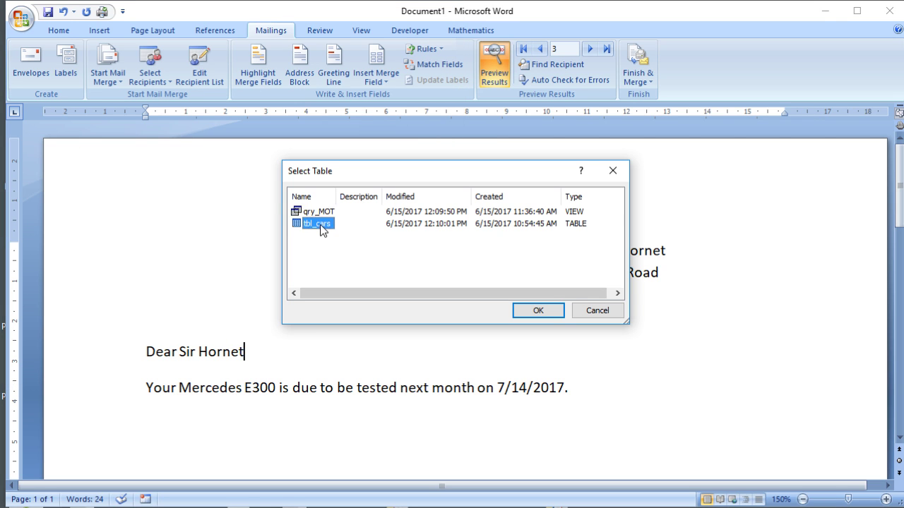
double_click(320, 225)
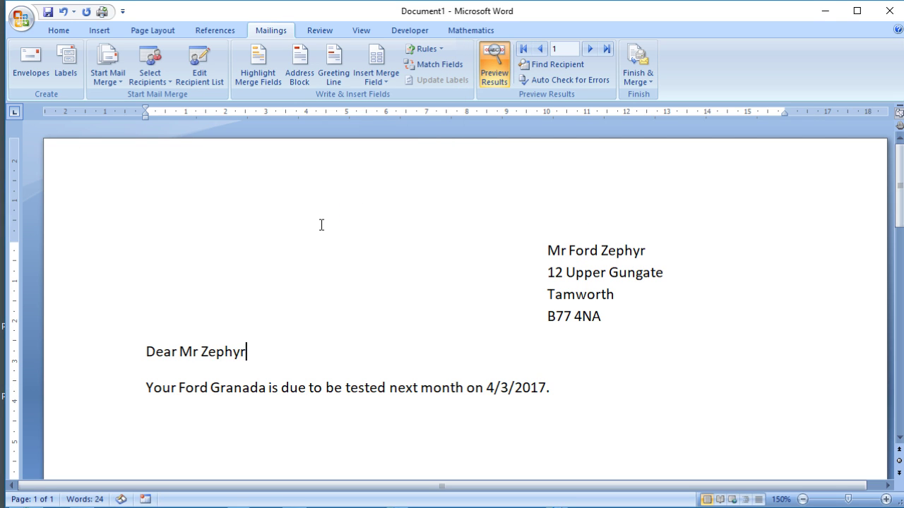
Enlarge the recipient list and apply an advanced filter: Title equal to Mr
click(201, 75)
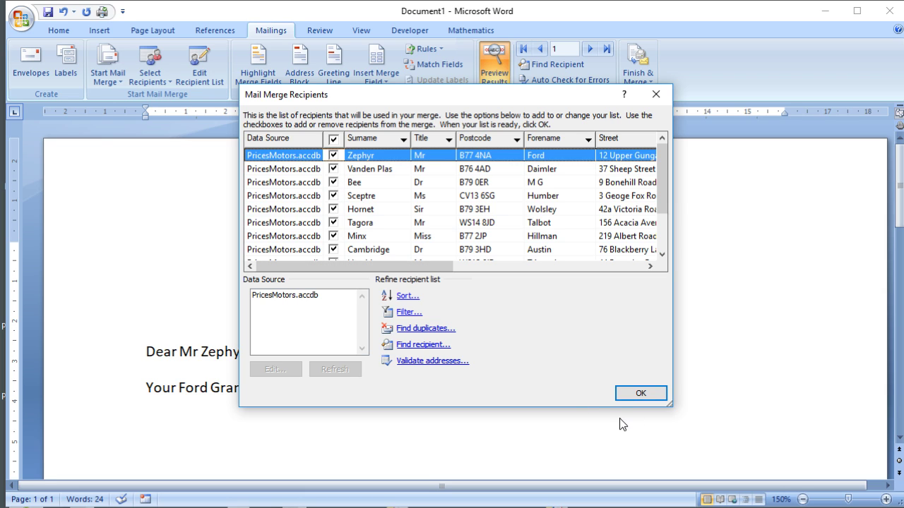
drag(602, 409, 601, 457)
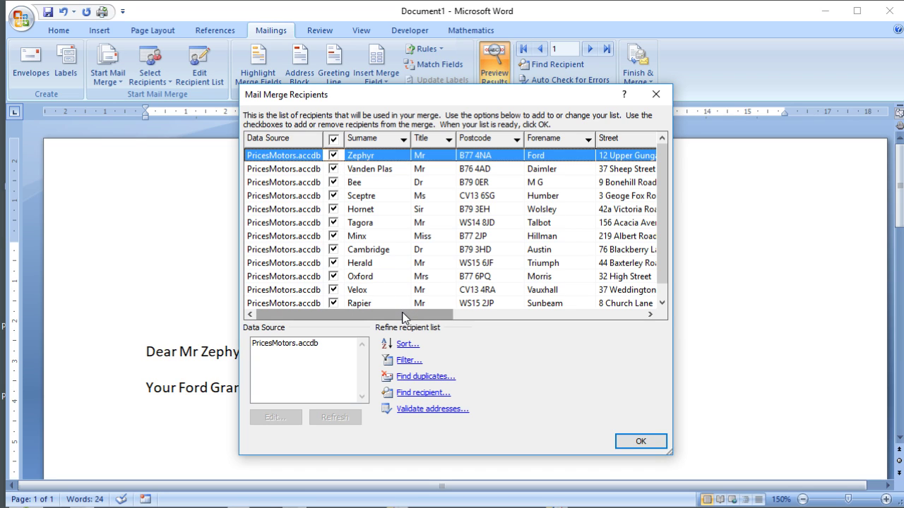
click(402, 140)
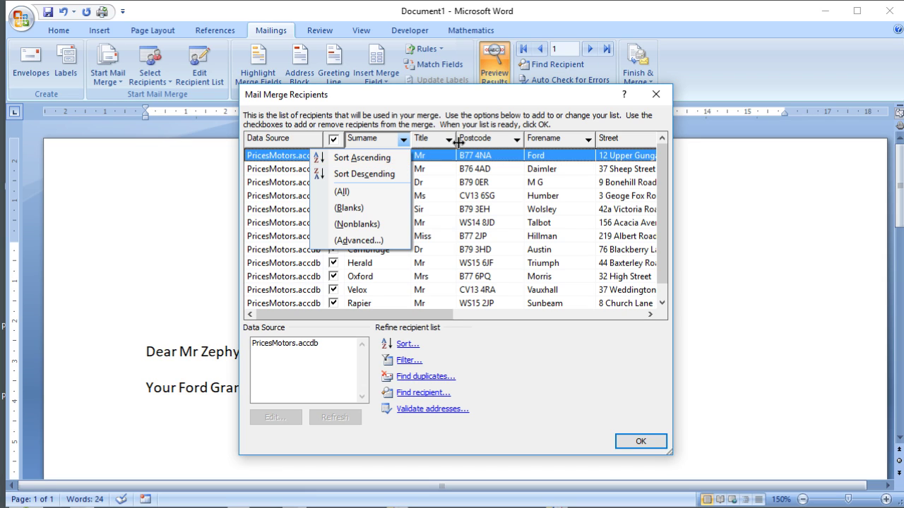
click(377, 241)
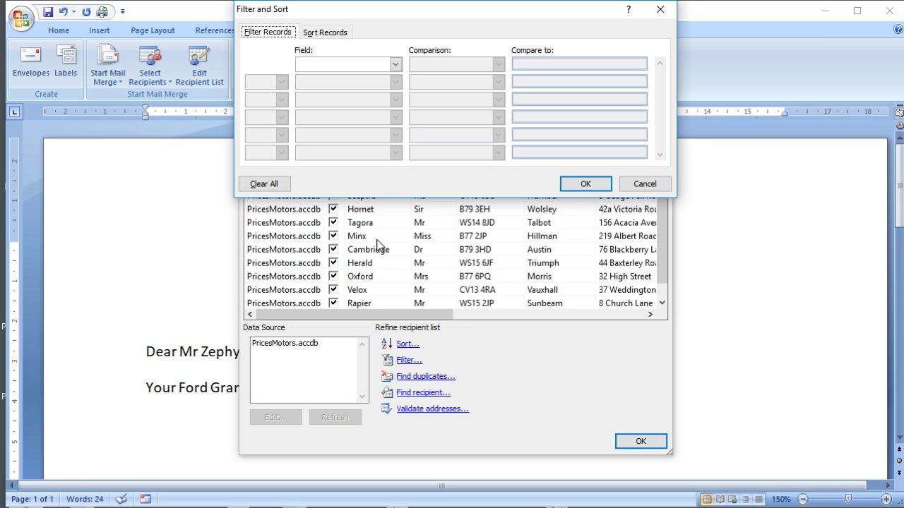
click(395, 63)
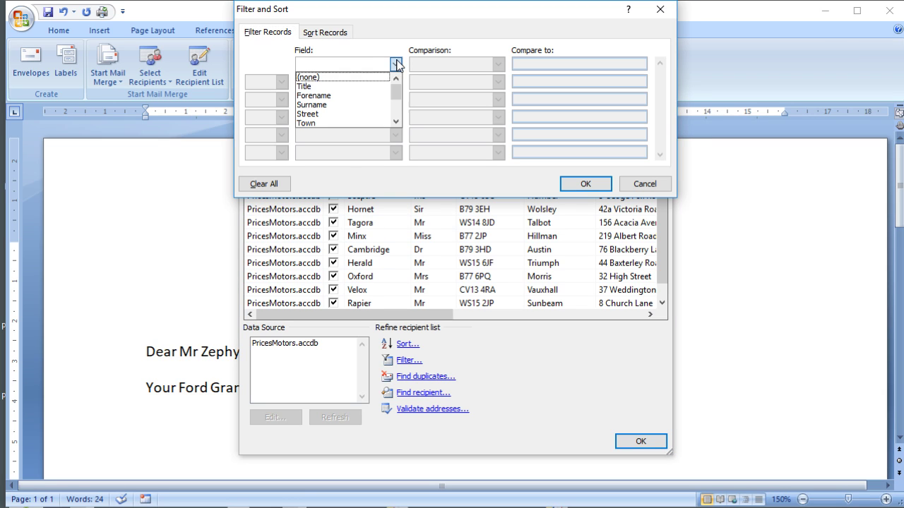
click(365, 86)
click(543, 62)
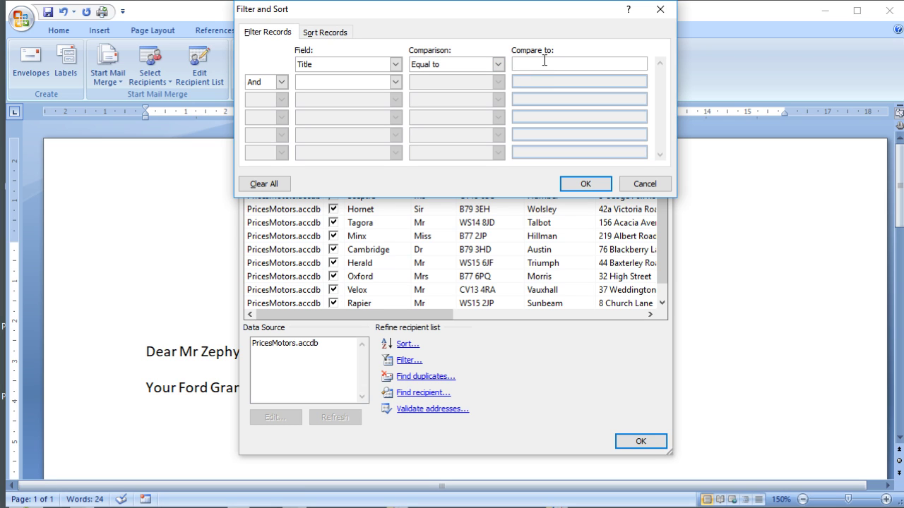
text(Mr)
click(588, 183)
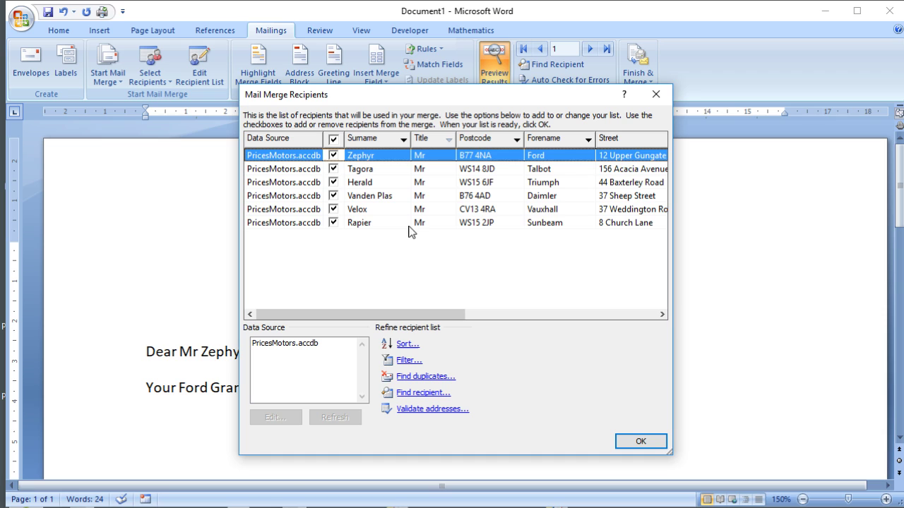
click(449, 140)
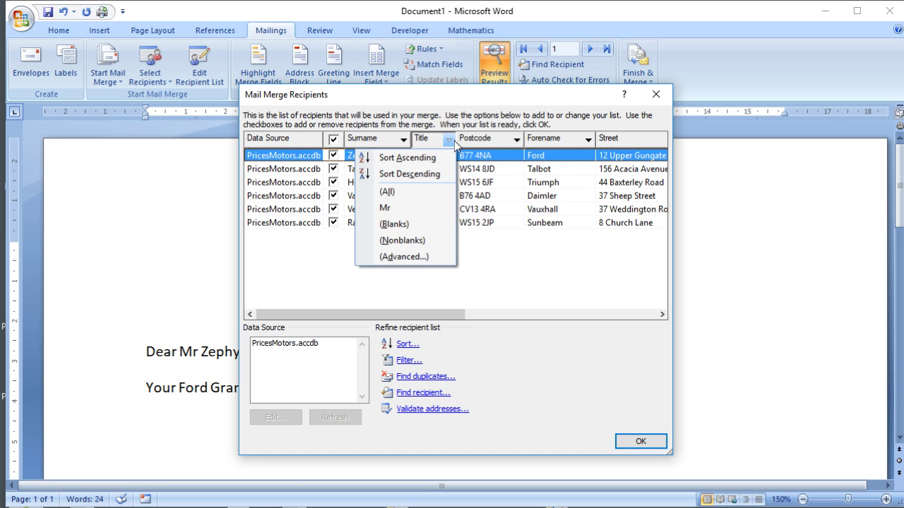
Clear the Title filter so every tbl_cars recipient is listed again
click(439, 192)
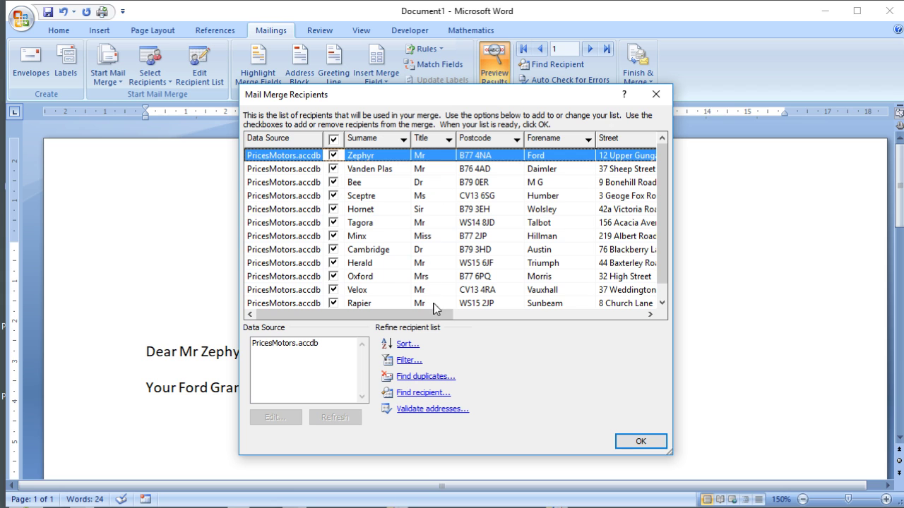
drag(432, 314, 647, 334)
drag(624, 296, 627, 291)
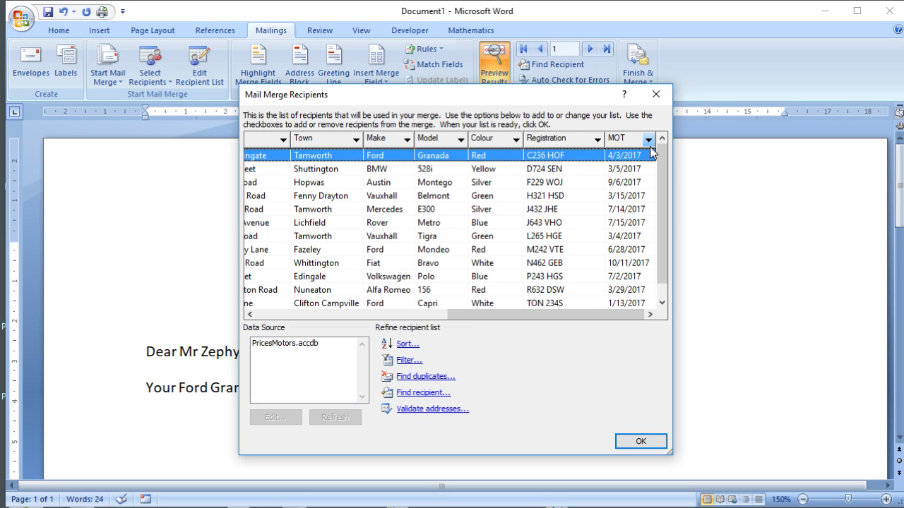
Sort the recipients by the MOT column in ascending order
click(648, 140)
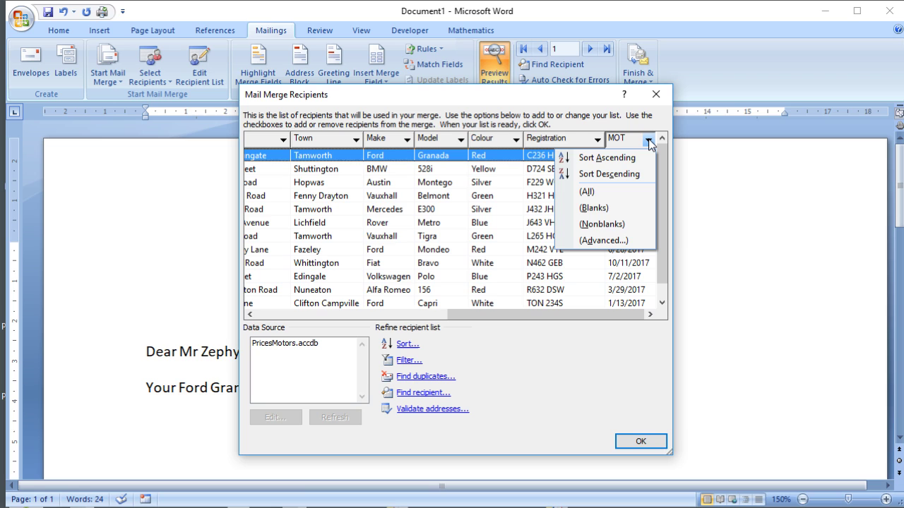
click(641, 158)
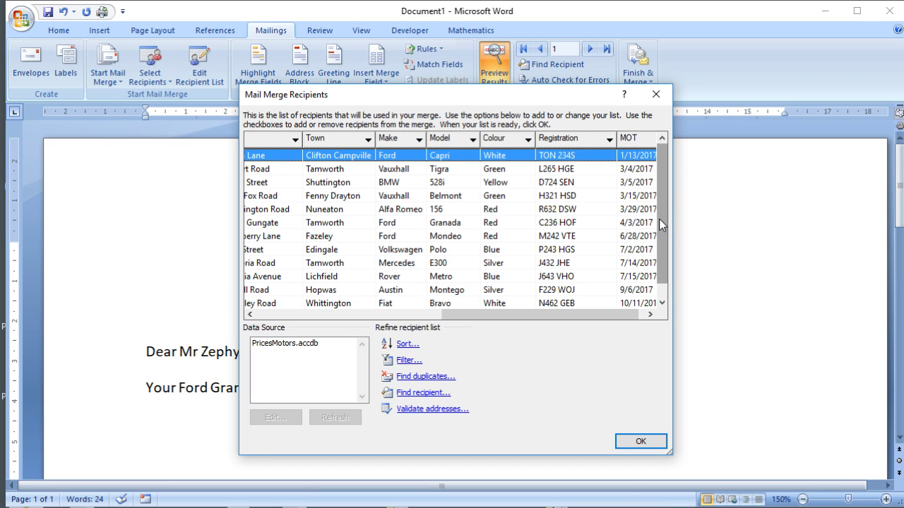
mouse_move(658, 226)
mouse_down()
mouse_move(669, 256)
mouse_move(668, 220)
mouse_up()
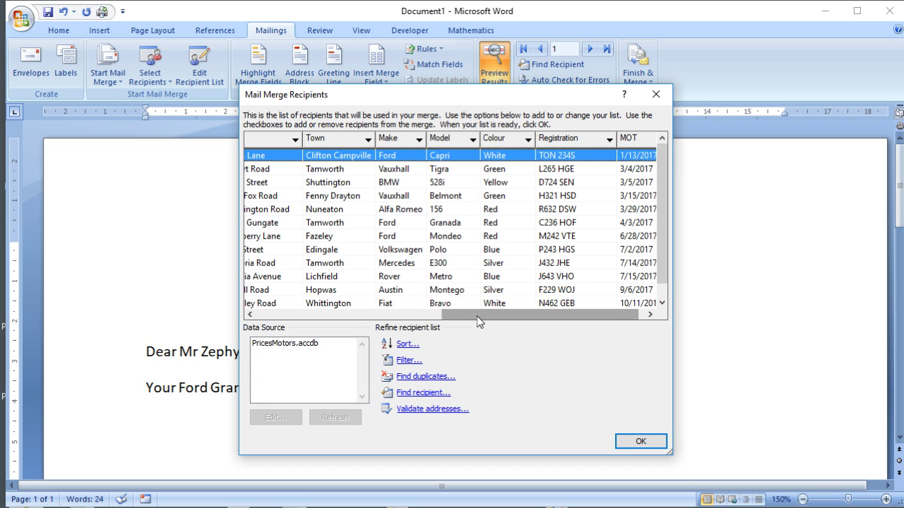
drag(477, 315, 304, 312)
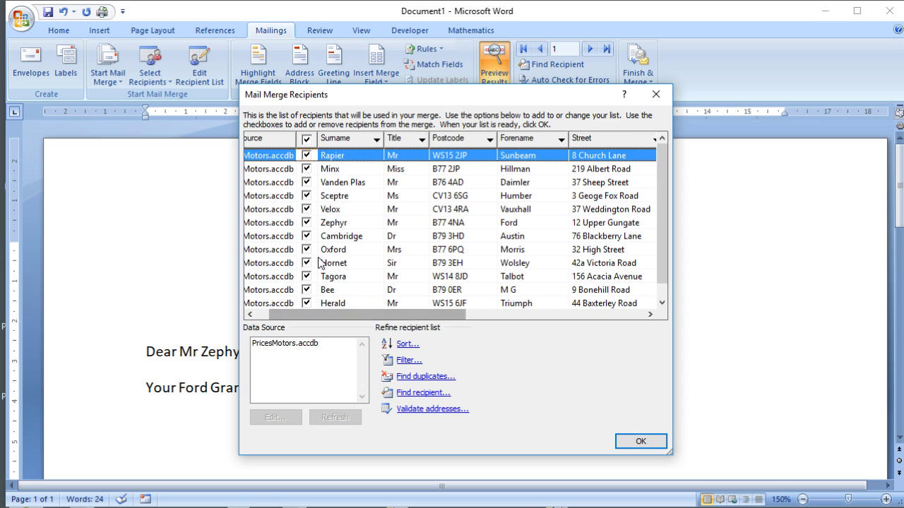
Untick all recipients, tick only Tagora, Hornet and Oxford, and confirm
click(306, 140)
drag(443, 316, 598, 311)
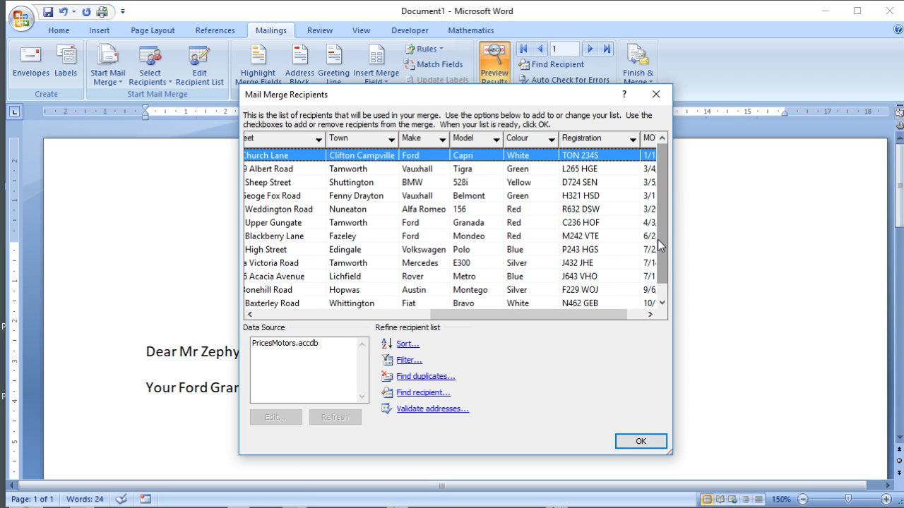
mouse_move(658, 247)
mouse_down()
mouse_move(657, 269)
mouse_move(659, 252)
mouse_up()
drag(596, 313, 347, 317)
click(334, 276)
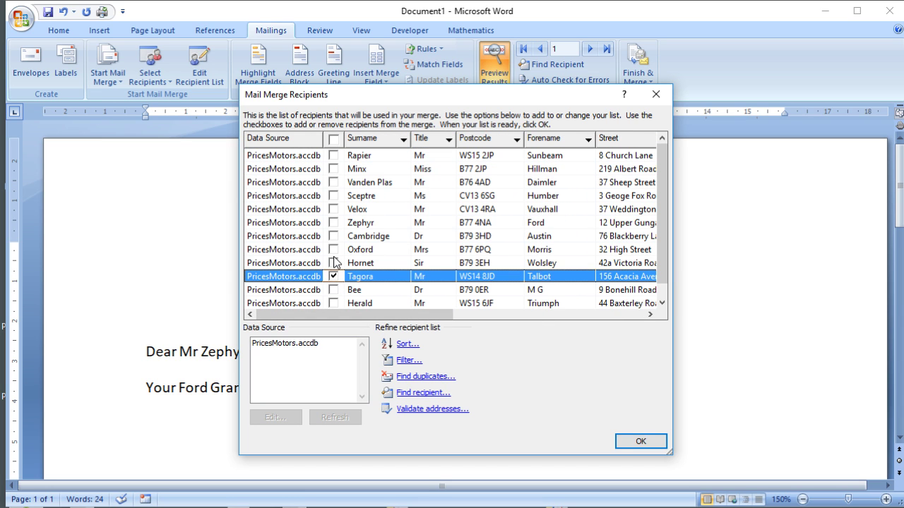
click(333, 263)
click(333, 249)
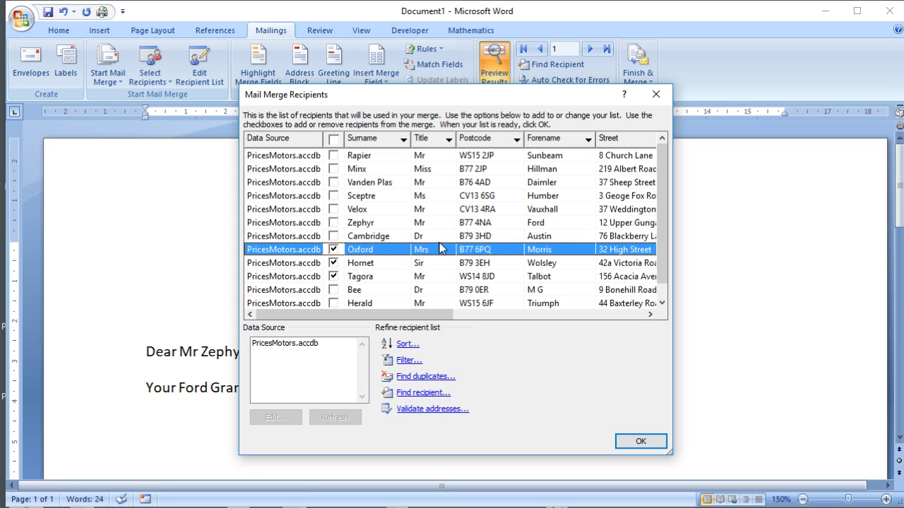
click(639, 441)
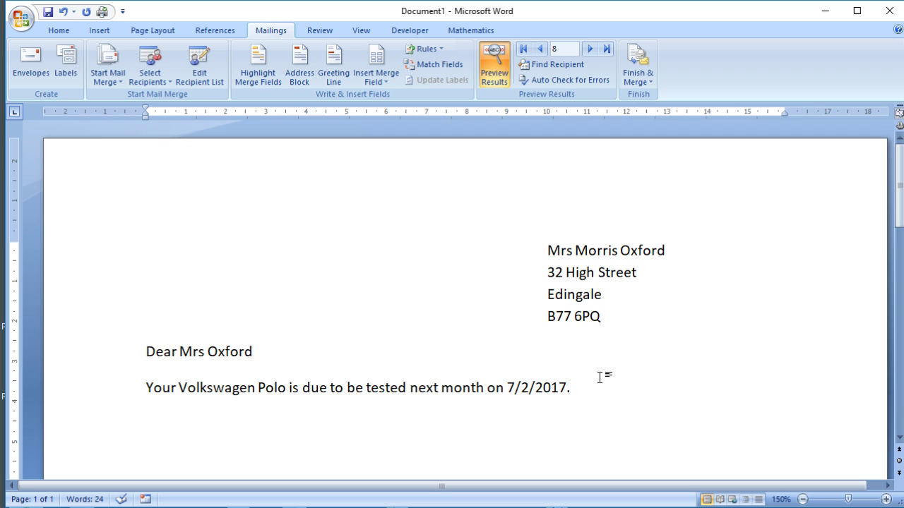